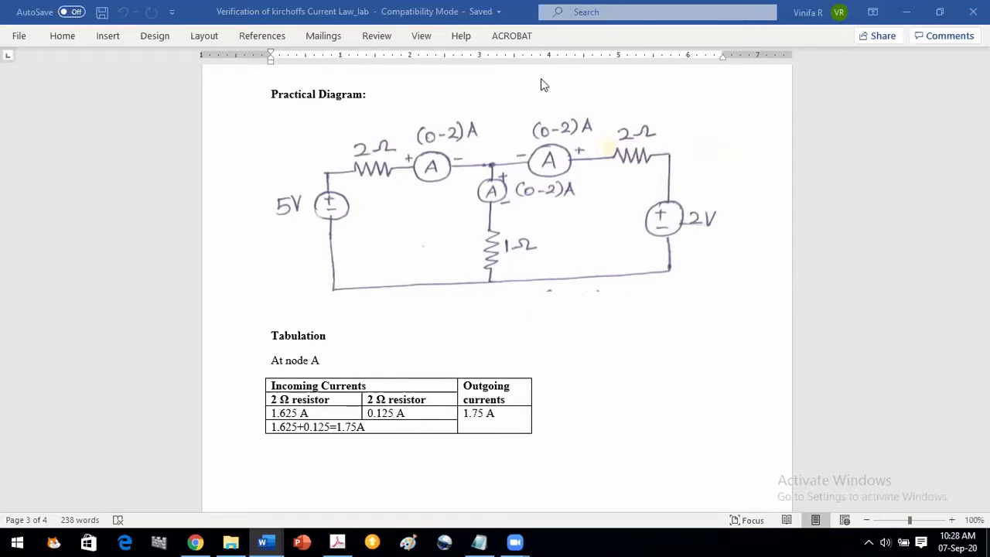
- Switch the circuit components in the PhET DC virtual lab to schematic symbols
click(459, 188)
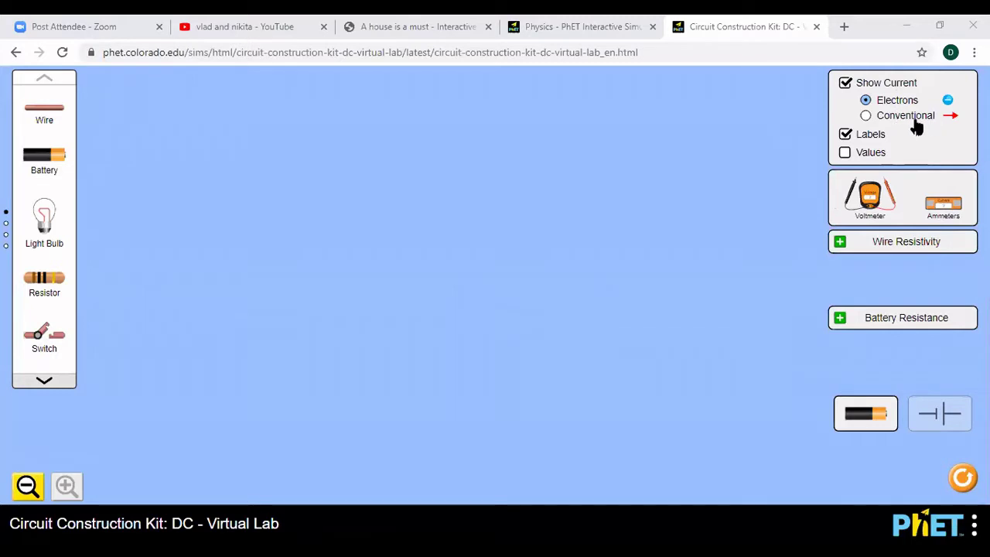
click(936, 416)
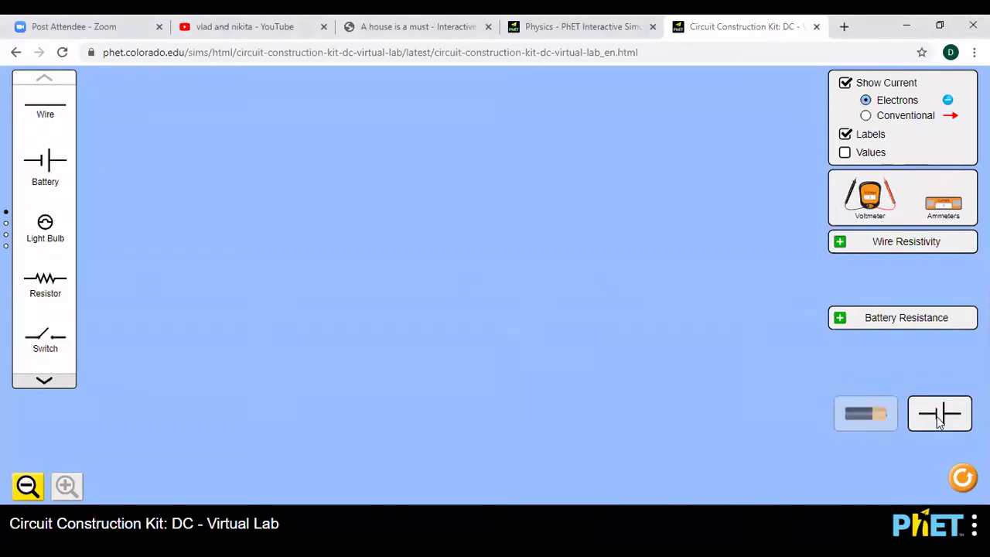
click(871, 421)
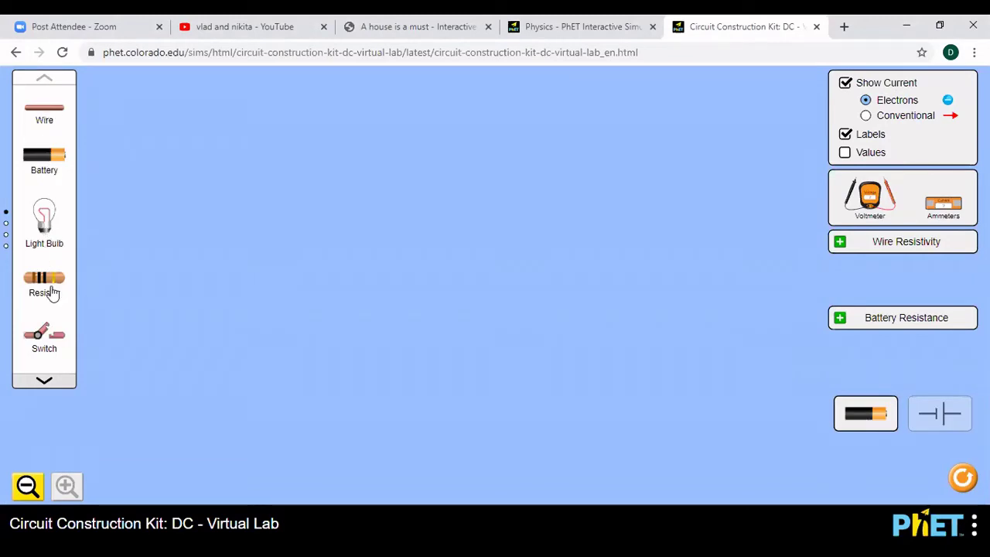
click(938, 417)
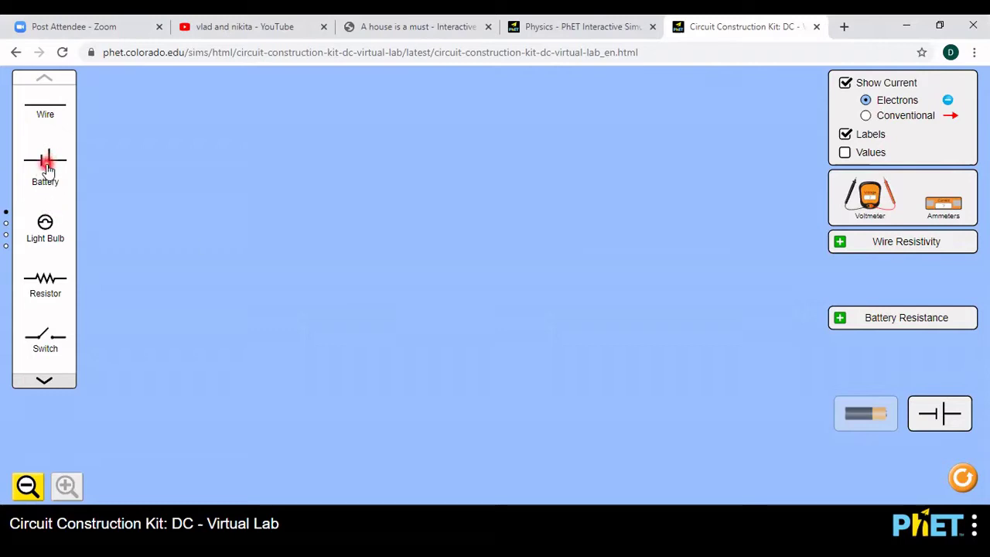
- Place two batteries upright with their positive terminals facing up, spaced well apart horizontally
drag(47, 169, 222, 237)
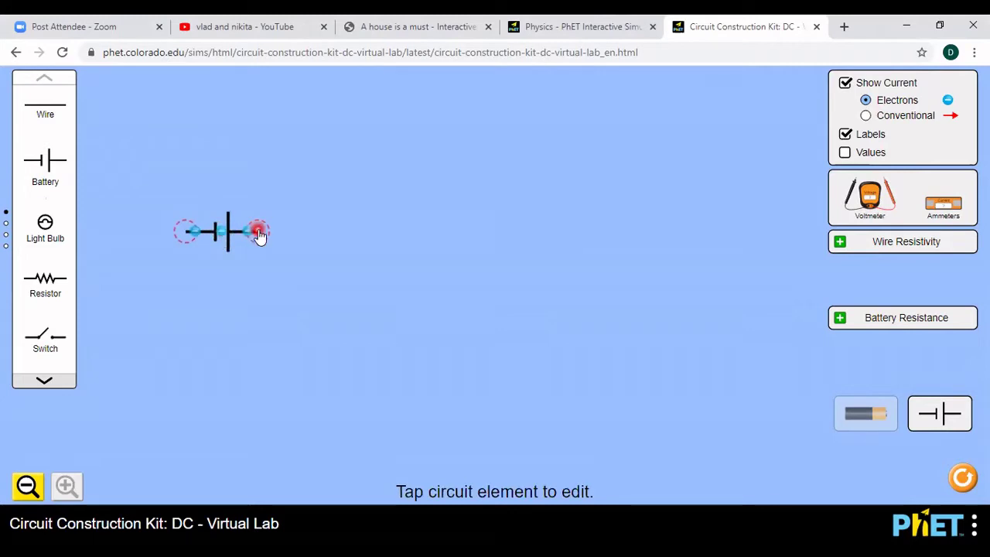
drag(260, 236, 188, 159)
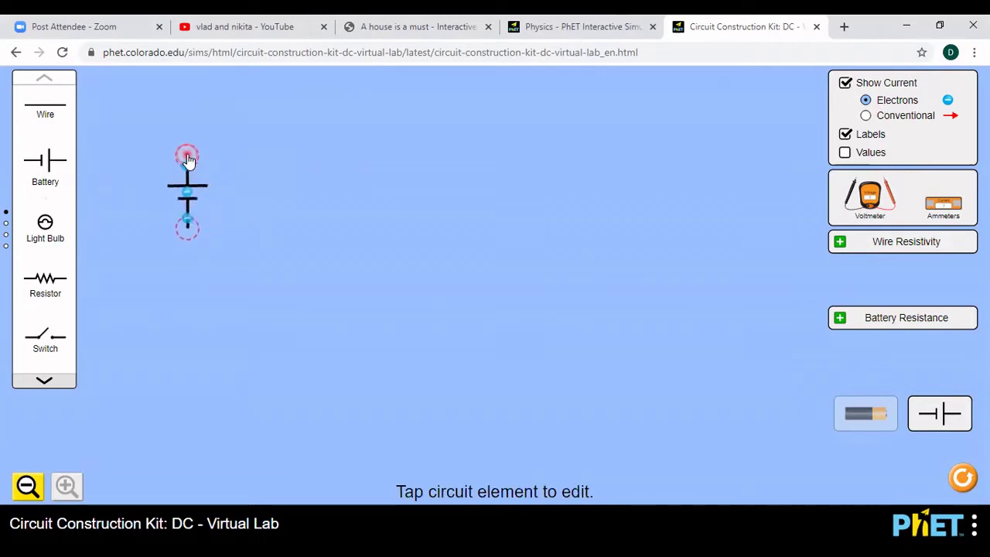
click(46, 167)
drag(46, 169, 474, 266)
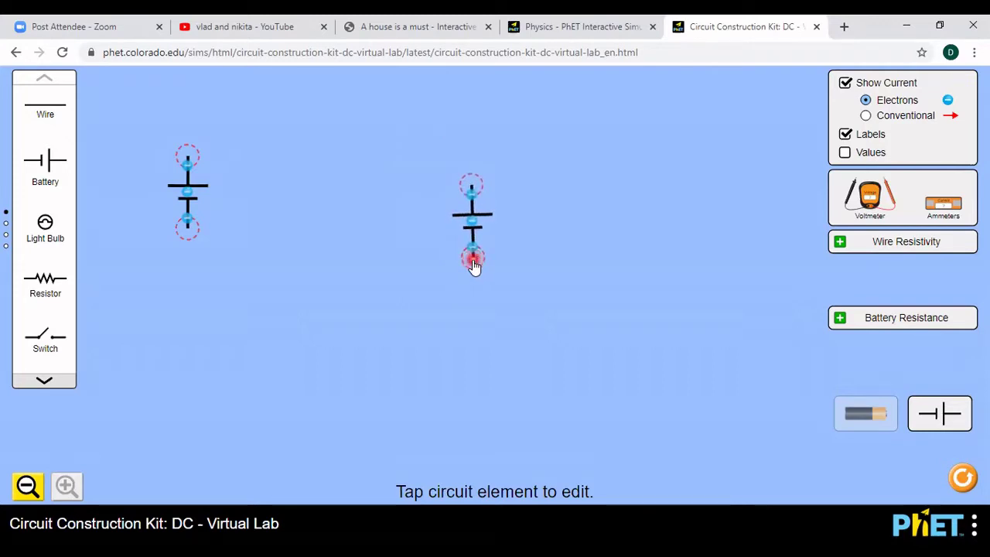
click(456, 231)
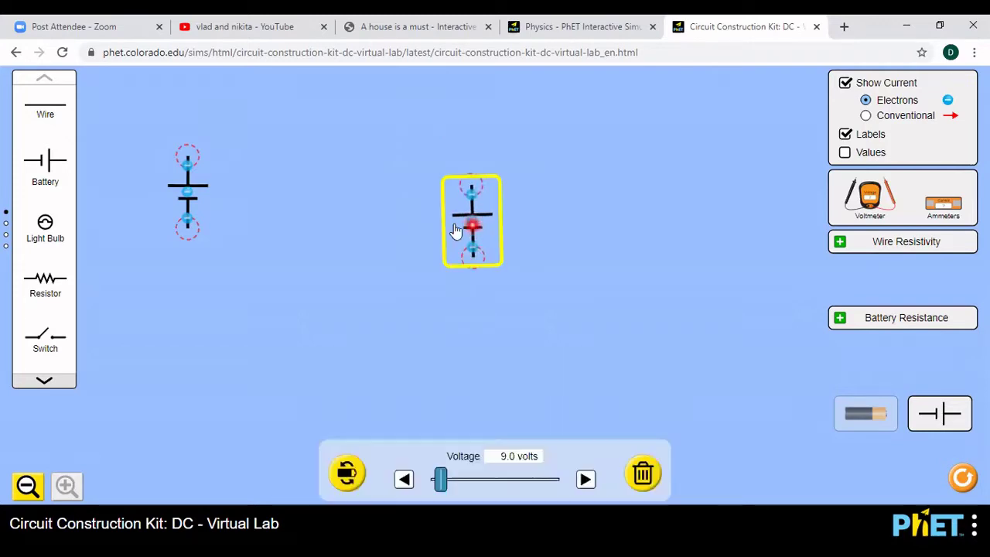
- Shift the left battery slightly downward and set its voltage to 5.0 volts
click(188, 223)
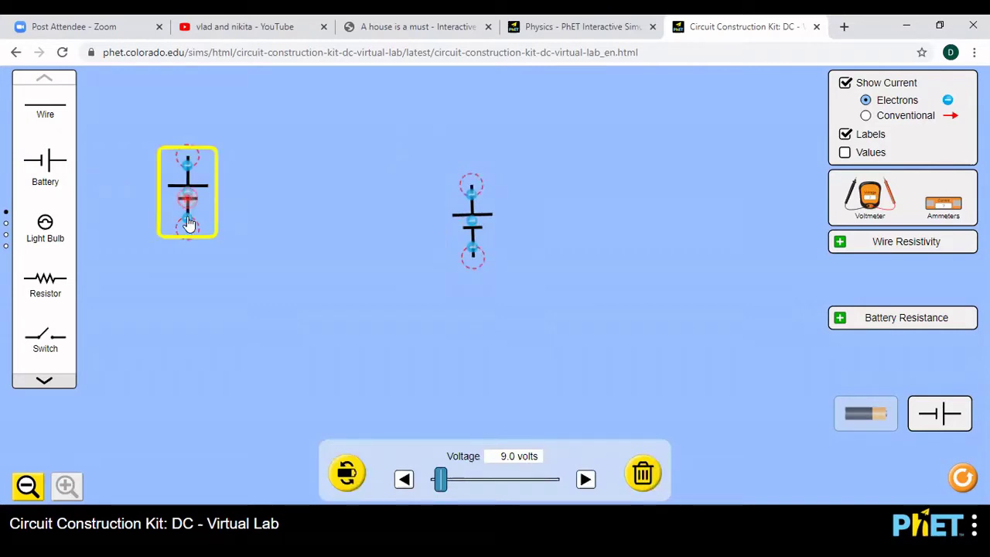
mouse_move(187, 222)
mouse_down()
mouse_move(185, 252)
mouse_move(186, 222)
mouse_up()
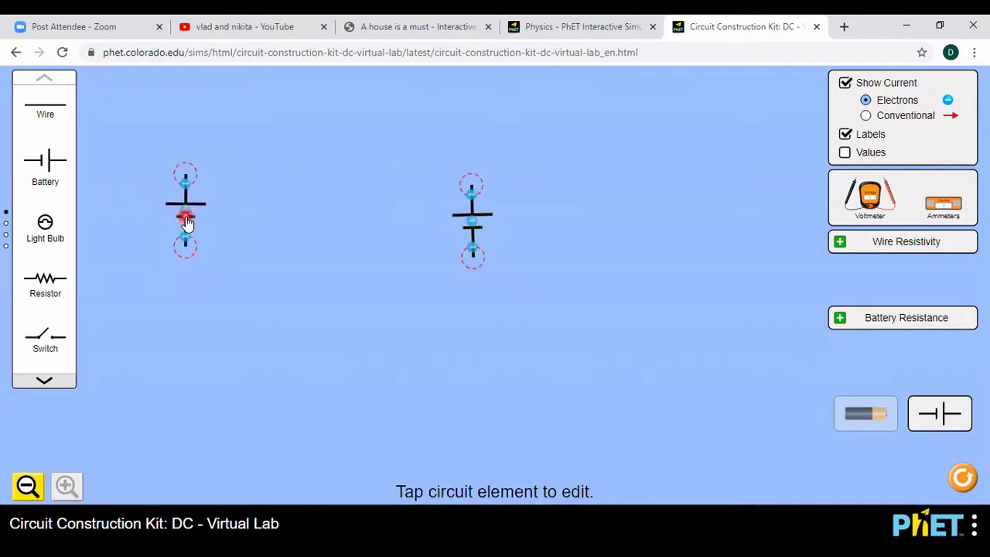
click(186, 222)
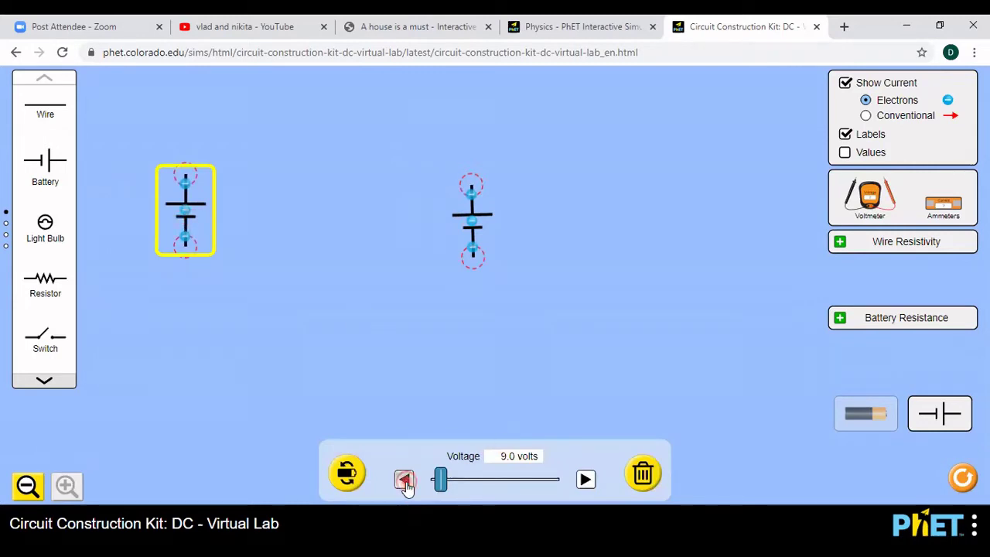
click(404, 480)
click(404, 480)
click(404, 480)
click(405, 480)
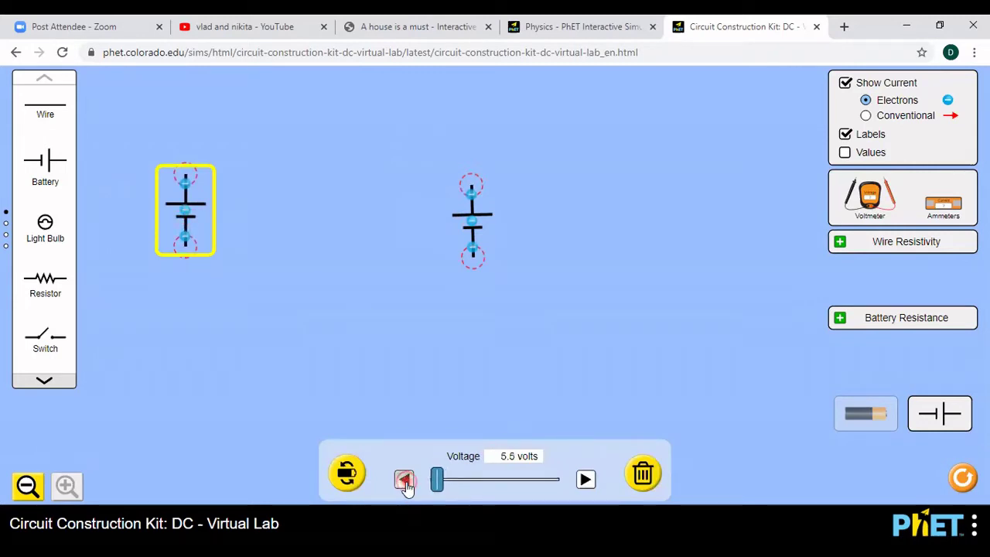
click(404, 480)
click(404, 480)
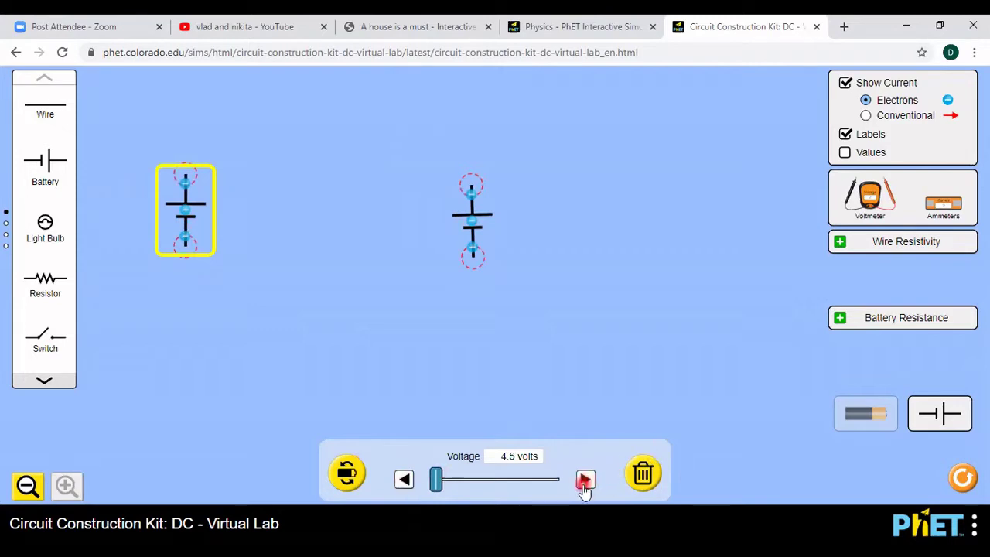
click(585, 480)
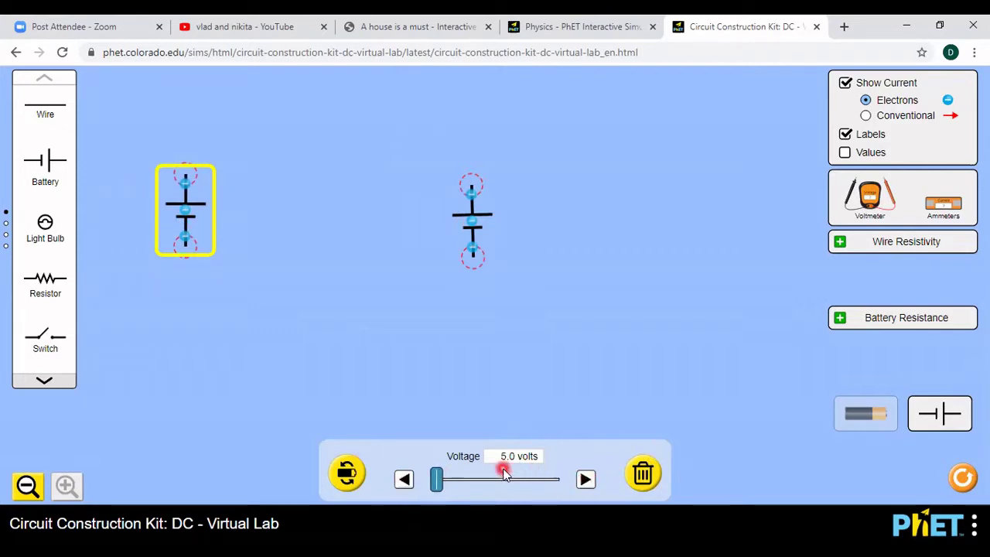
click(469, 346)
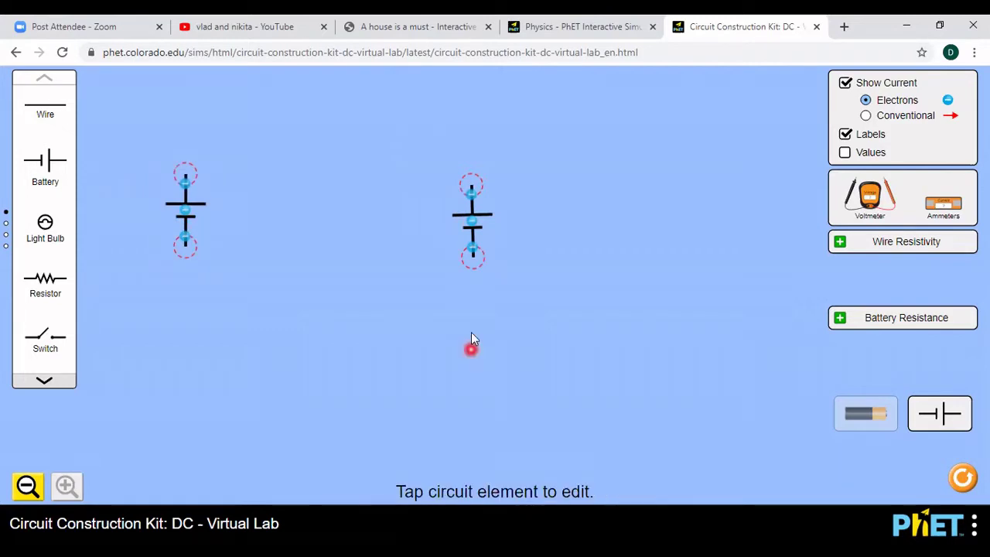
- Lower the right battery's voltage to the 2 V of the practical diagram
click(477, 233)
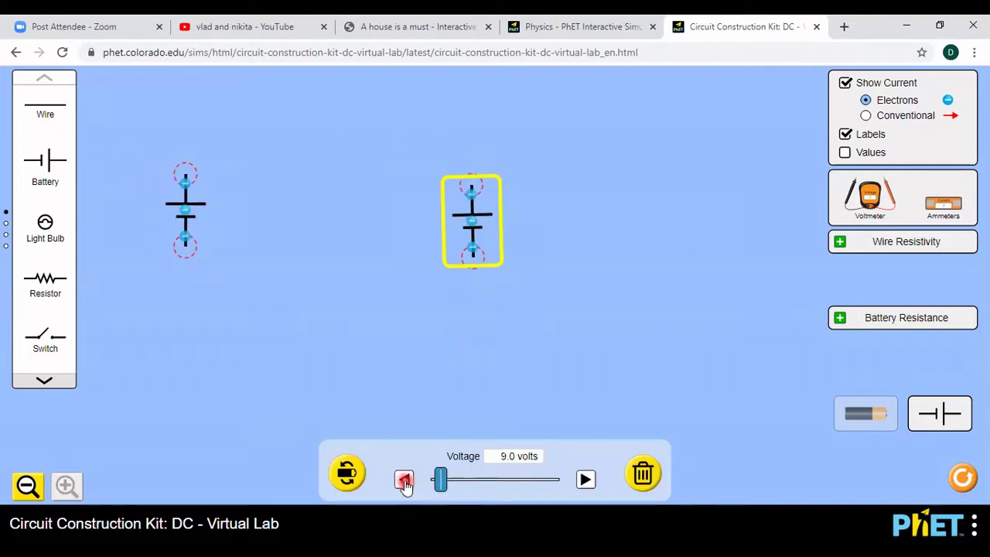
click(403, 481)
click(403, 480)
click(404, 480)
click(404, 480)
click(404, 480)
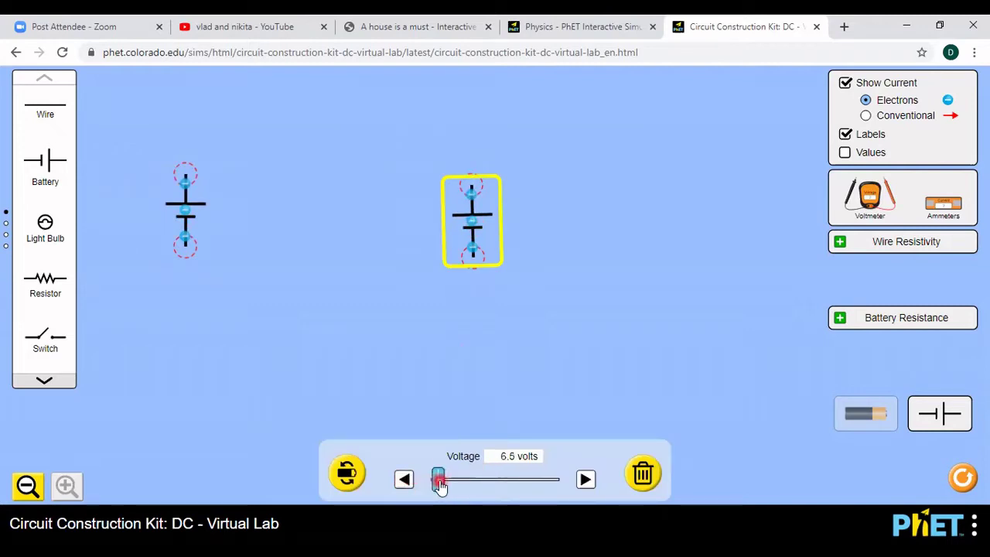
drag(440, 485, 437, 485)
click(404, 479)
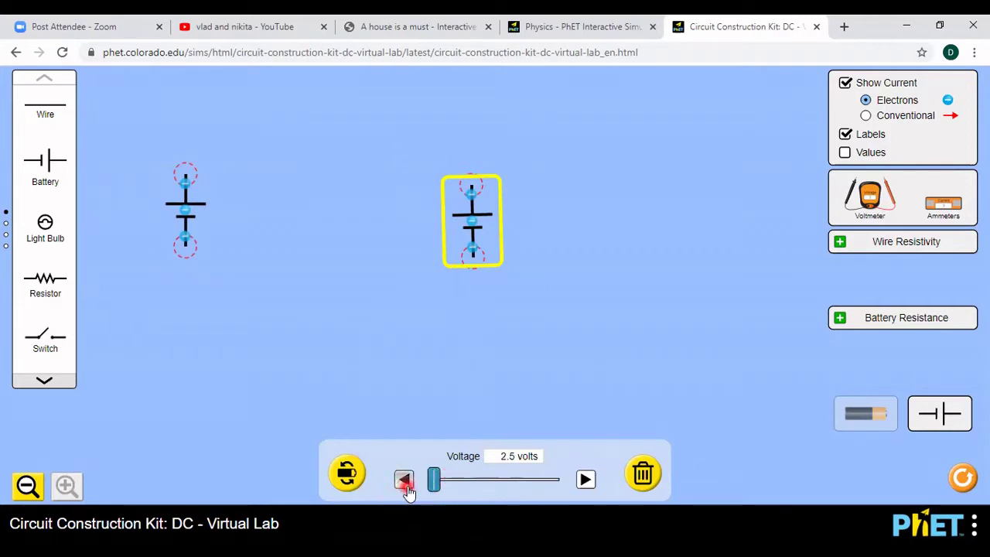
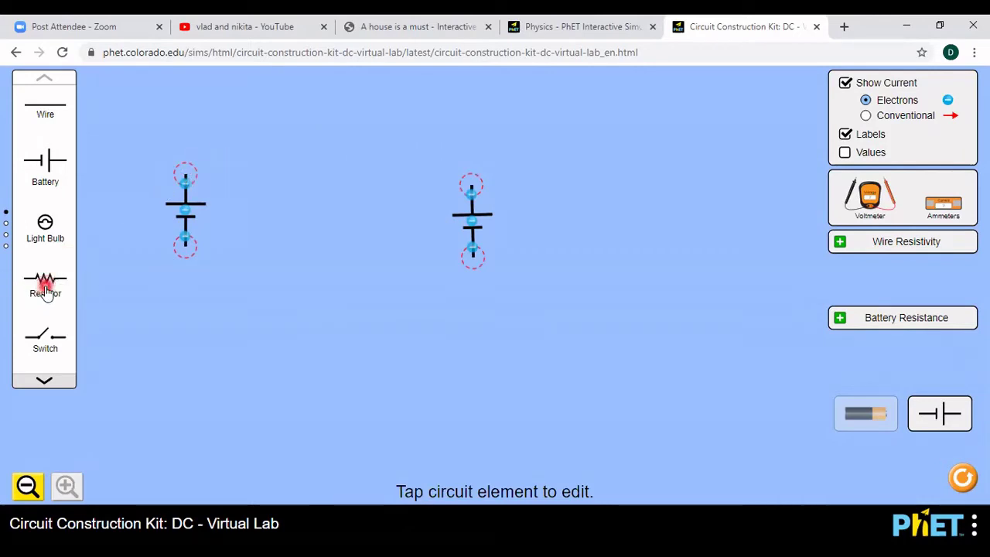
- Connect a horizontal resistor to the left battery's upper terminal and lower its resistance to match the diagram's 2 Ω
drag(46, 292, 244, 180)
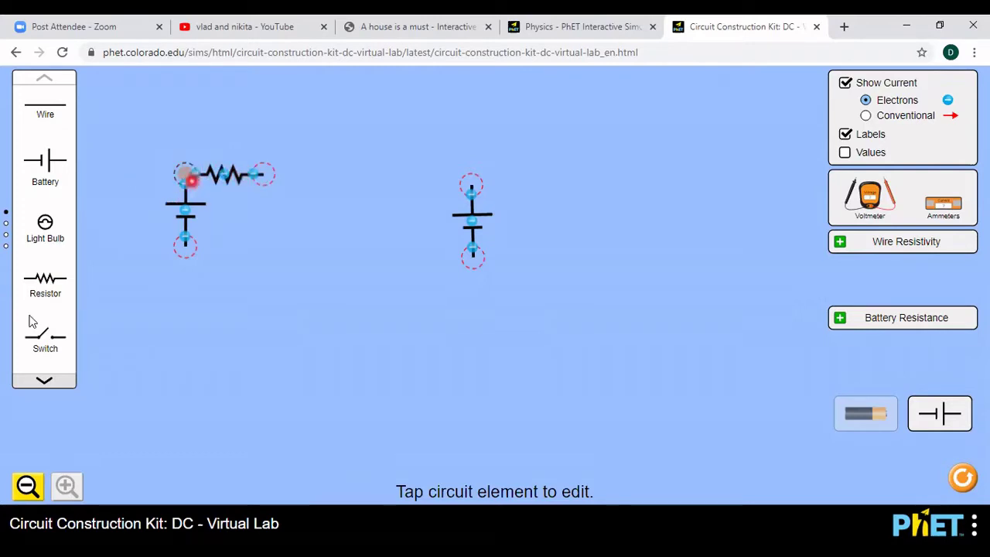
click(227, 180)
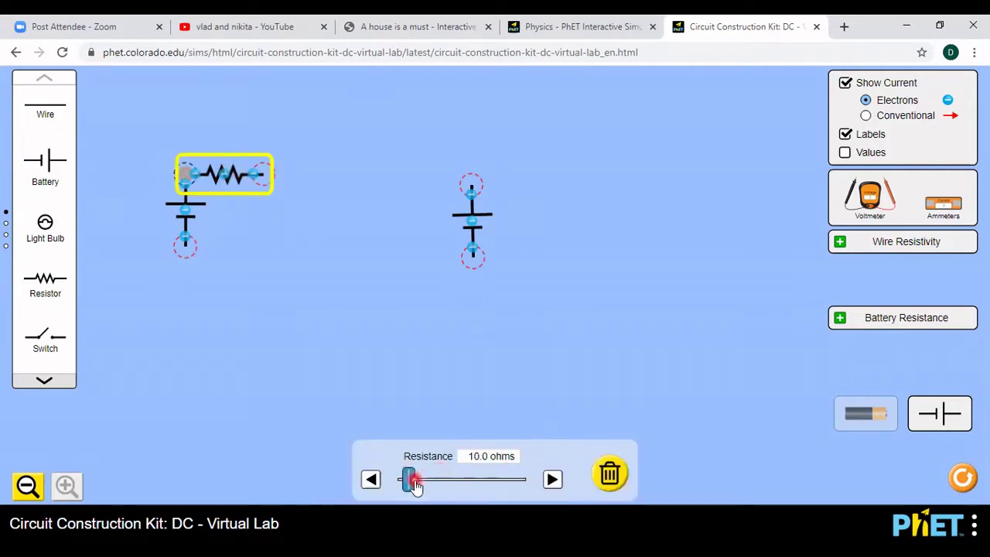
drag(411, 484, 403, 483)
click(454, 345)
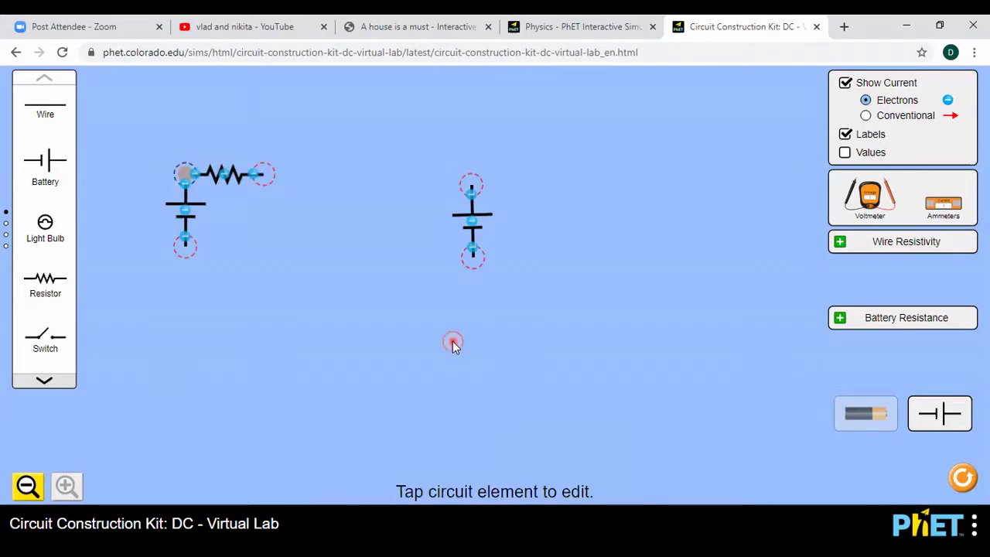
- Connect a second resistor to the right battery's upper terminal, extending inward, and lower its resistance to match the diagram's 2 Ω
click(43, 283)
drag(43, 283, 424, 182)
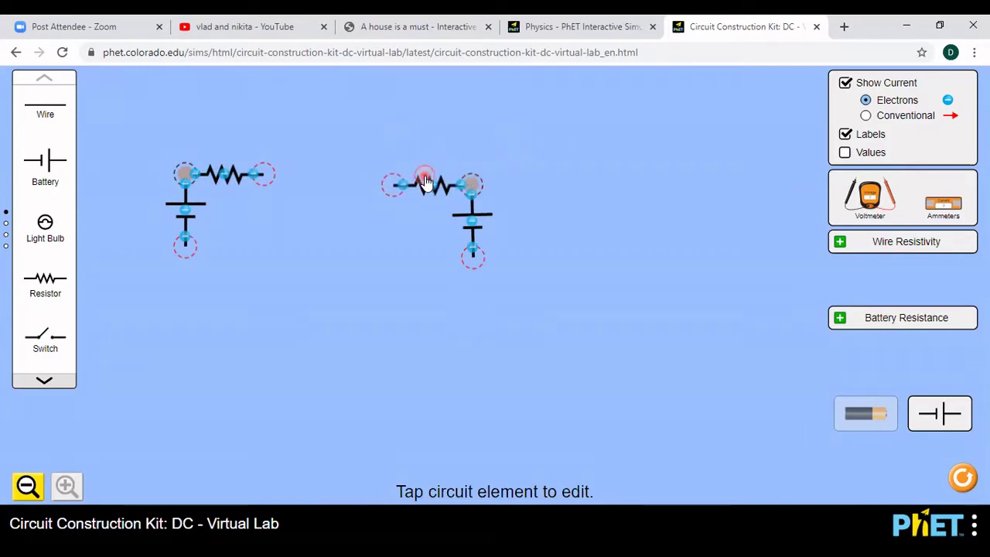
click(424, 182)
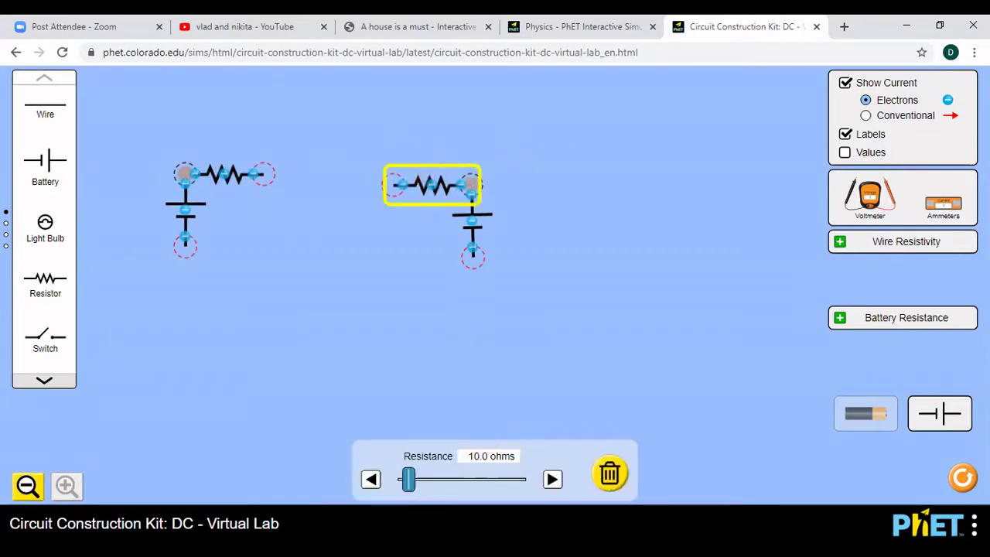
drag(408, 489, 400, 483)
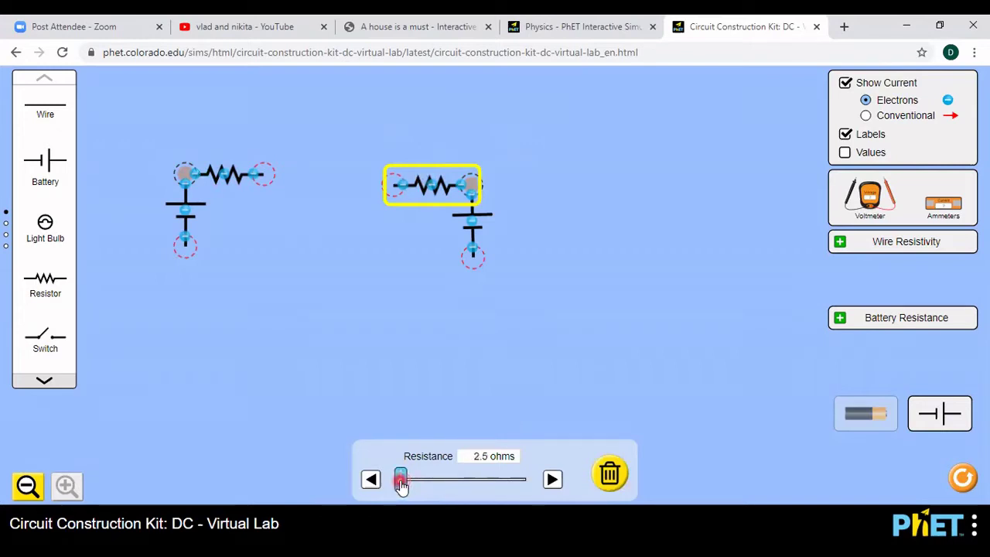
click(374, 273)
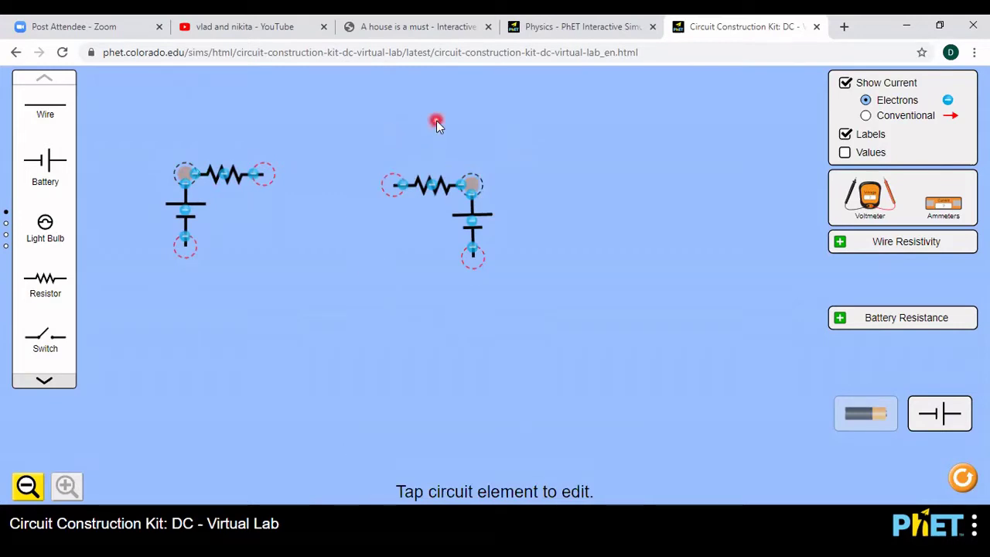
- Move the right battery and resistor farther from the left branch, and attach an ammeter to each resistor's free inner end
drag(447, 192, 527, 190)
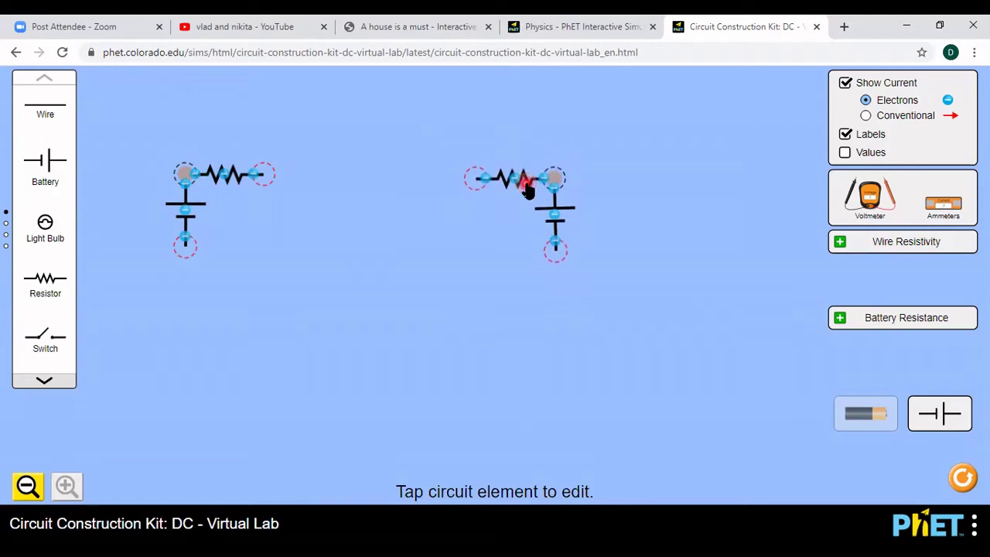
click(948, 207)
drag(949, 210, 320, 179)
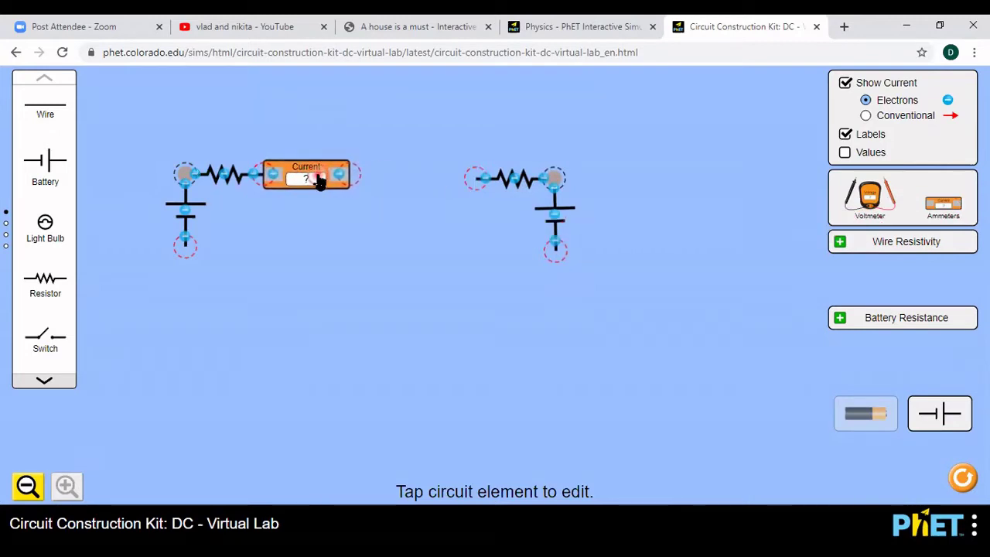
click(260, 173)
drag(948, 213, 435, 194)
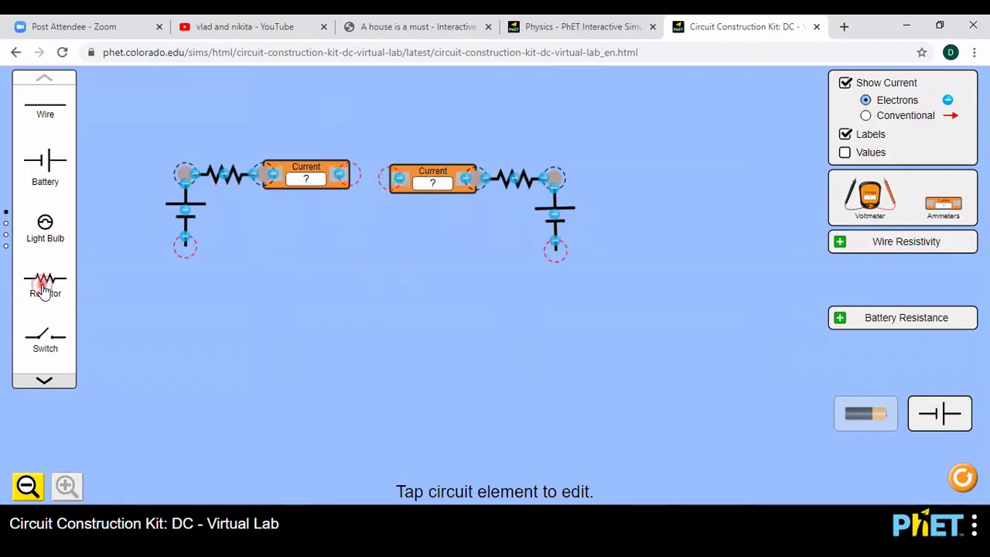
- Place a third resistor vertically below the gap between the two ammeters and lower its resistance
mouse_move(43, 288)
mouse_down()
mouse_move(468, 229)
mouse_move(397, 248)
mouse_move(366, 414)
mouse_move(384, 384)
mouse_up()
mouse_move(400, 323)
mouse_down()
mouse_move(386, 312)
mouse_move(383, 224)
mouse_move(369, 261)
mouse_up()
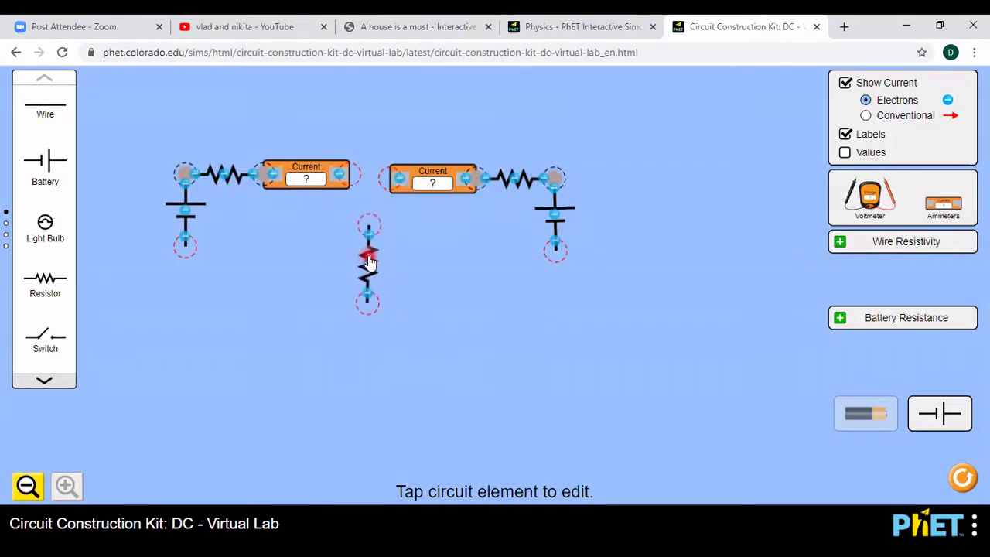
click(369, 261)
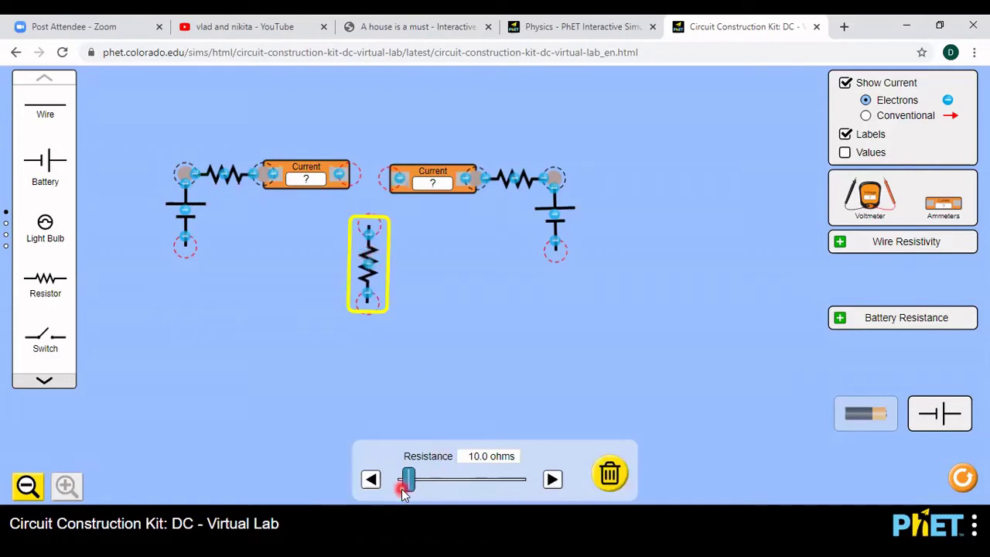
drag(410, 493, 402, 488)
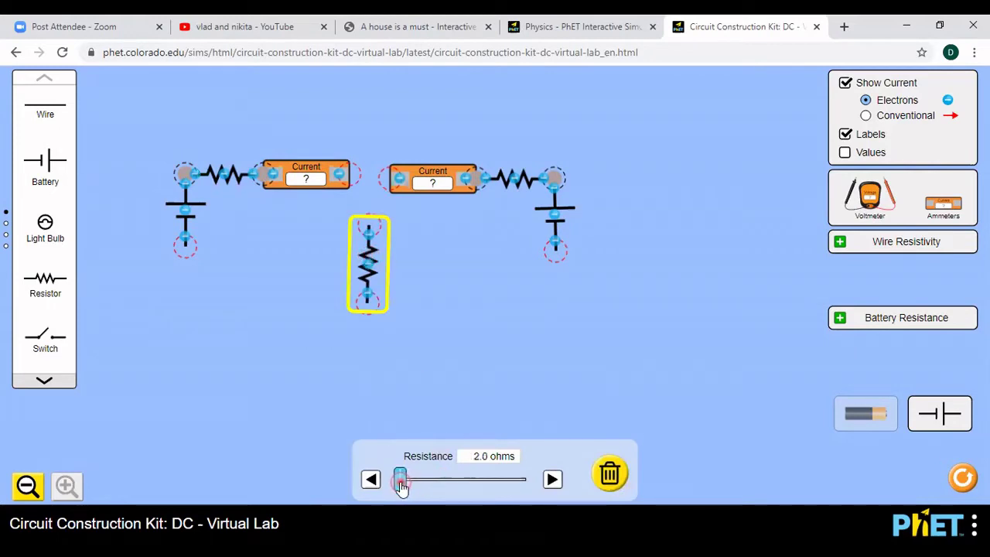
click(466, 350)
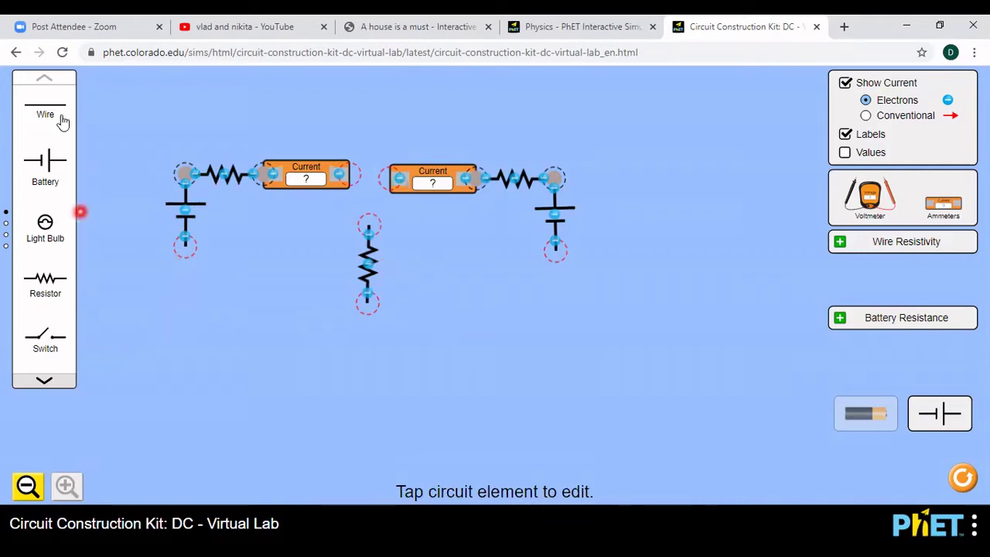
- Connect the inner terminals of the two ammeters with a short wire
drag(46, 116, 391, 182)
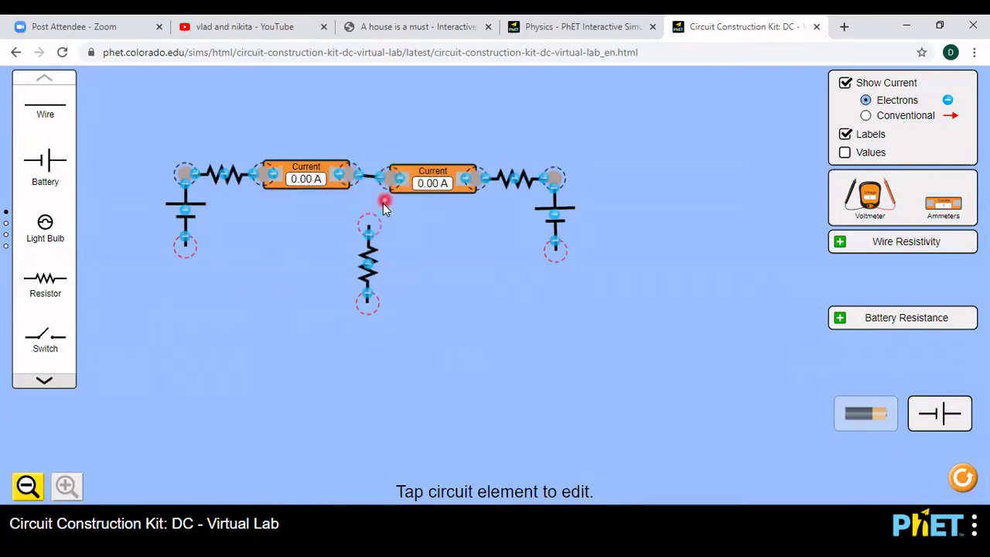
click(366, 271)
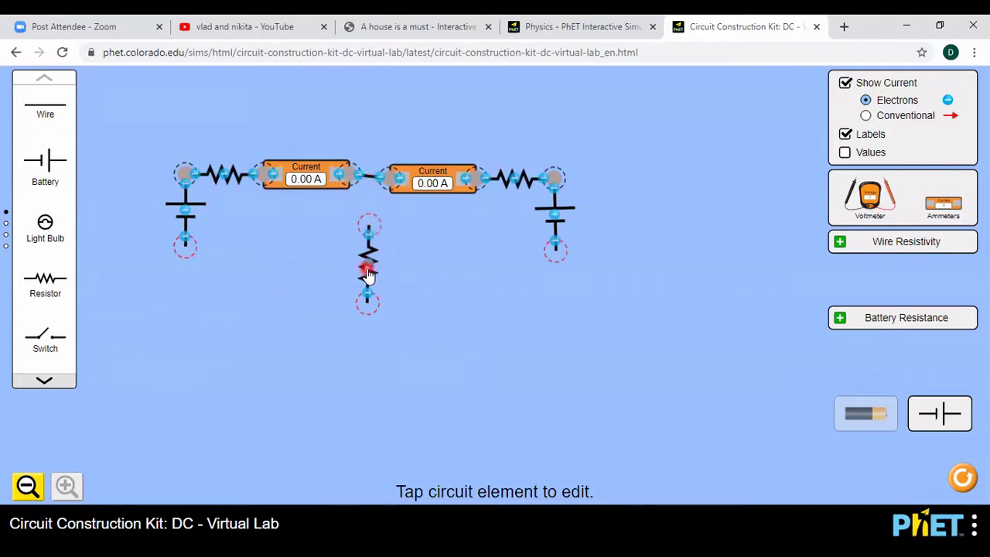
- Move the loose vertical resistor farther below the two ammeters and display the component values on the circuit
drag(368, 274, 366, 317)
click(368, 204)
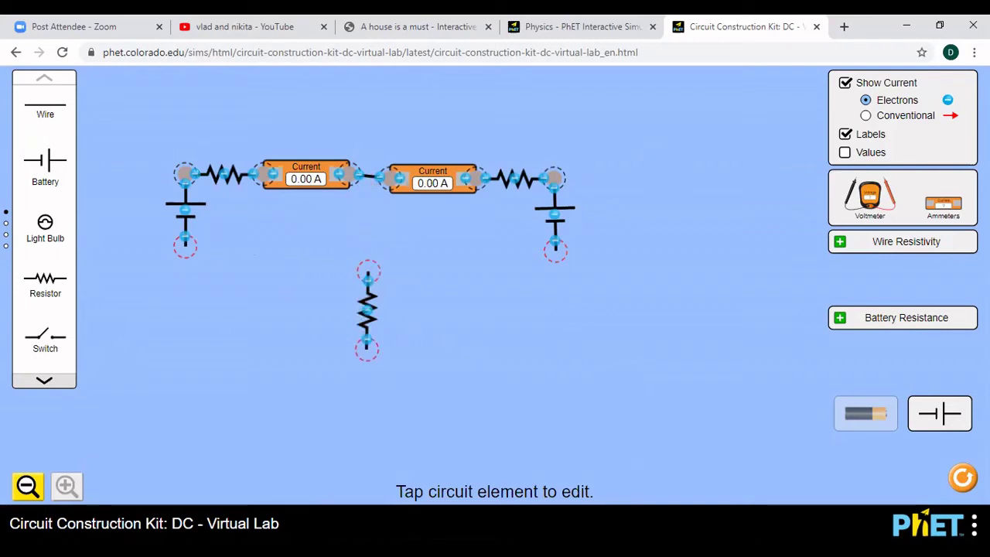
click(848, 154)
click(845, 153)
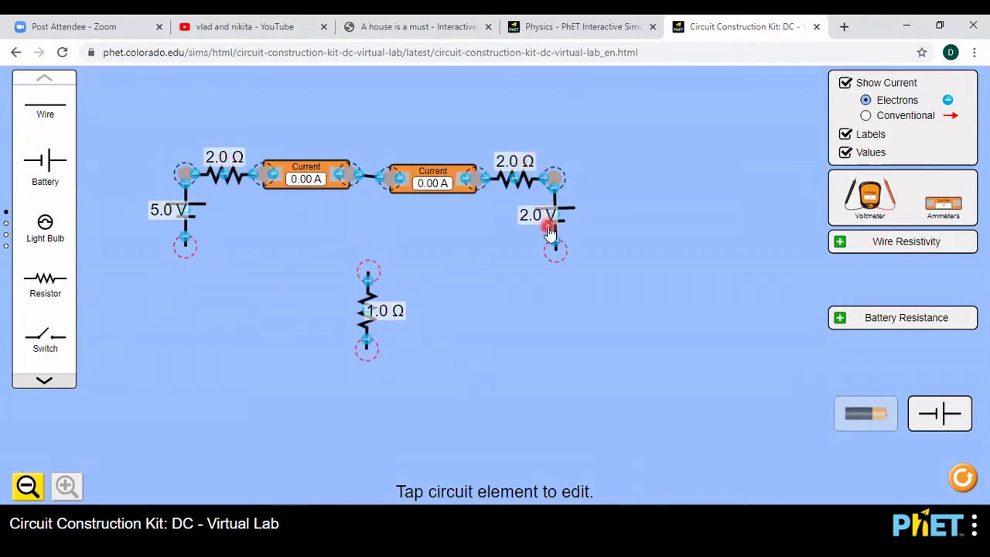
click(140, 221)
click(409, 337)
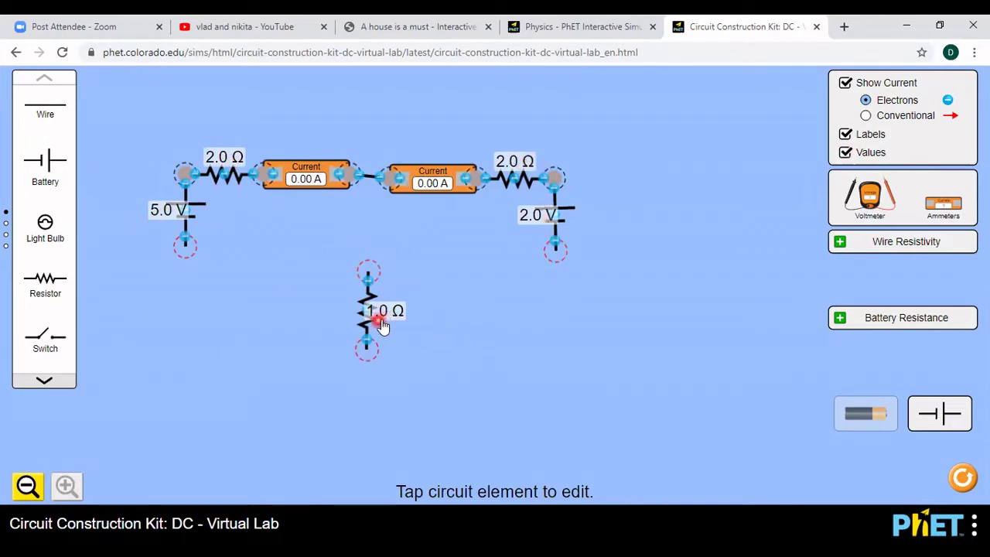
click(860, 155)
- Attach a third ammeter vertically to the upper end of the 1 Ω resistor and lower this branch to leave room for a wire
click(941, 205)
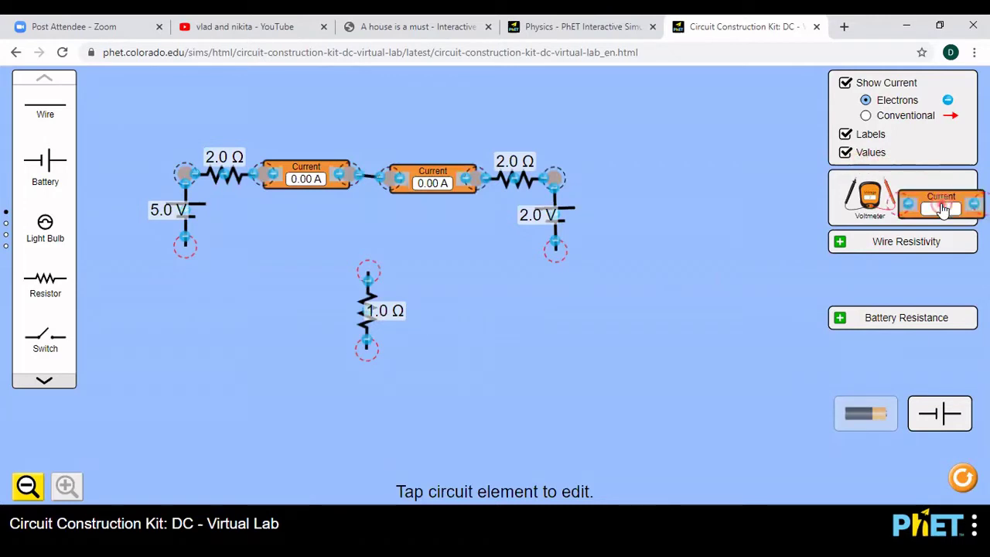
drag(941, 207, 413, 293)
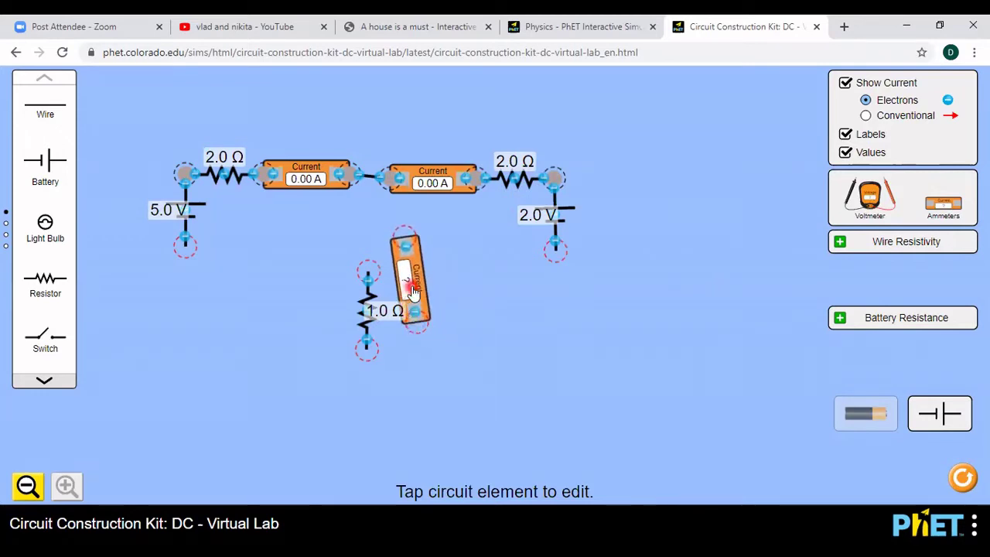
drag(420, 327, 410, 325)
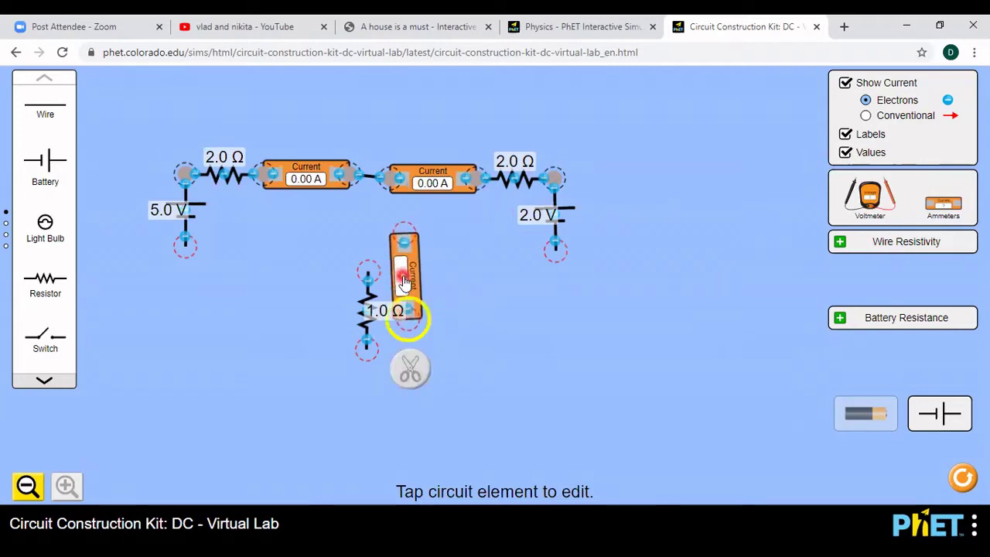
drag(404, 282, 372, 226)
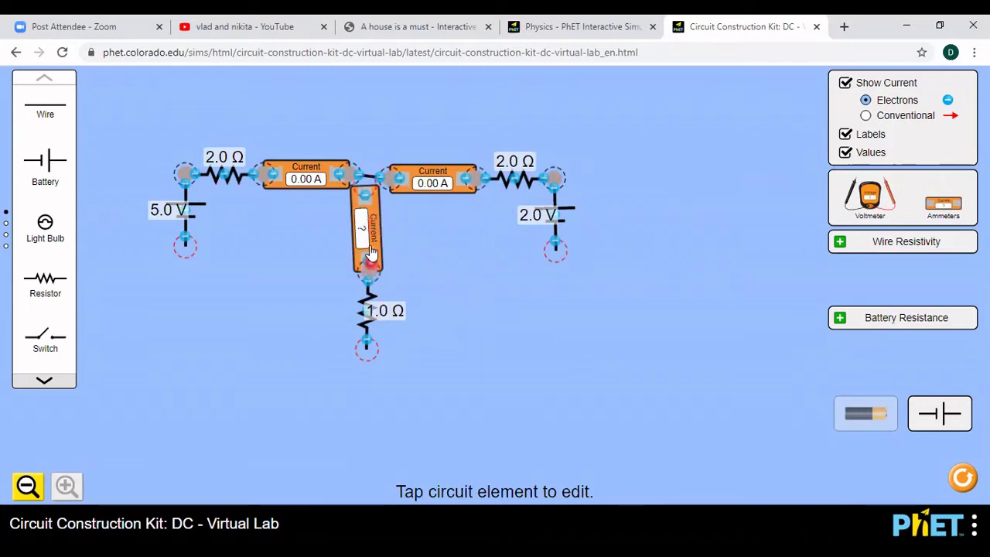
drag(369, 249, 372, 283)
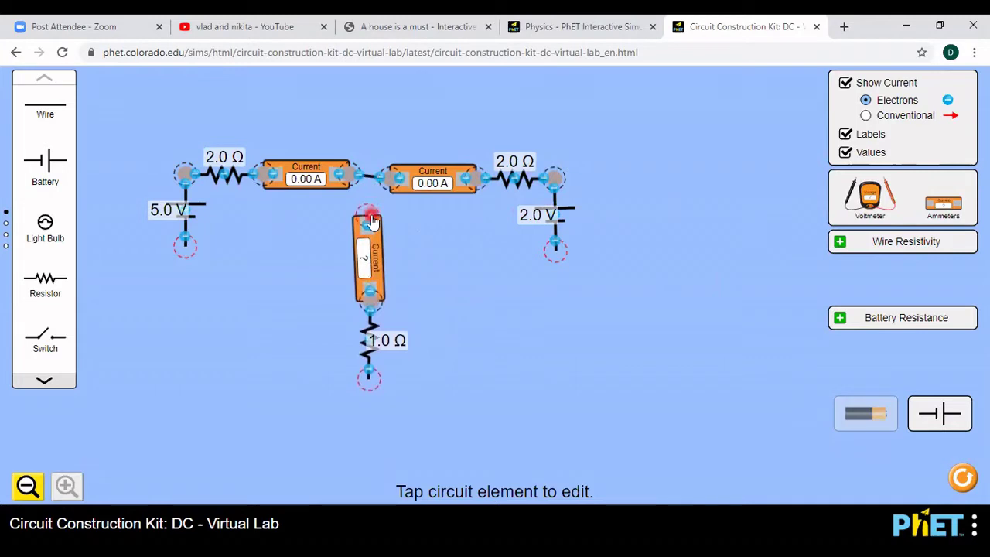
- Wire the vertical ammeter's upper terminal to the junction between the two horizontal ammeters and align the branch straight below it
drag(372, 222, 377, 226)
click(435, 239)
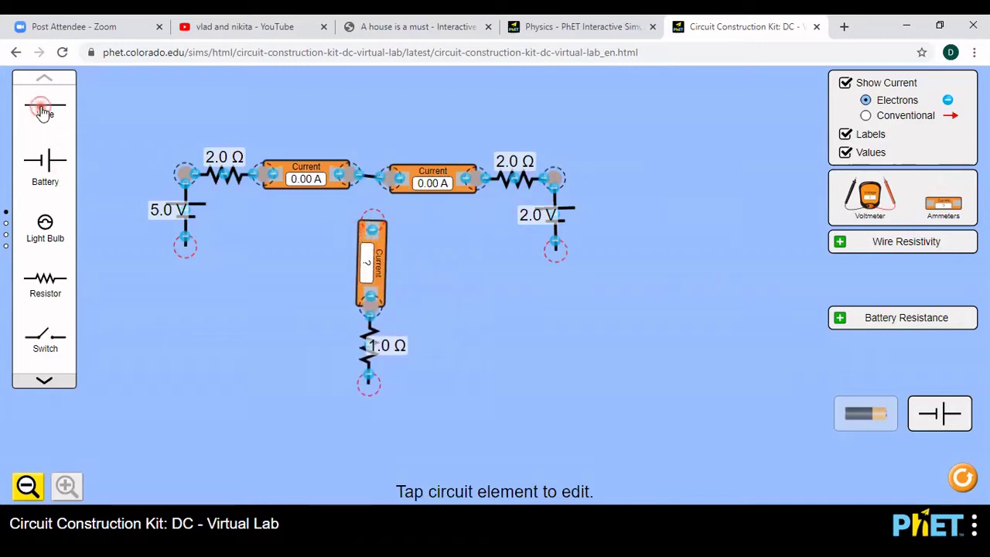
drag(44, 112, 368, 198)
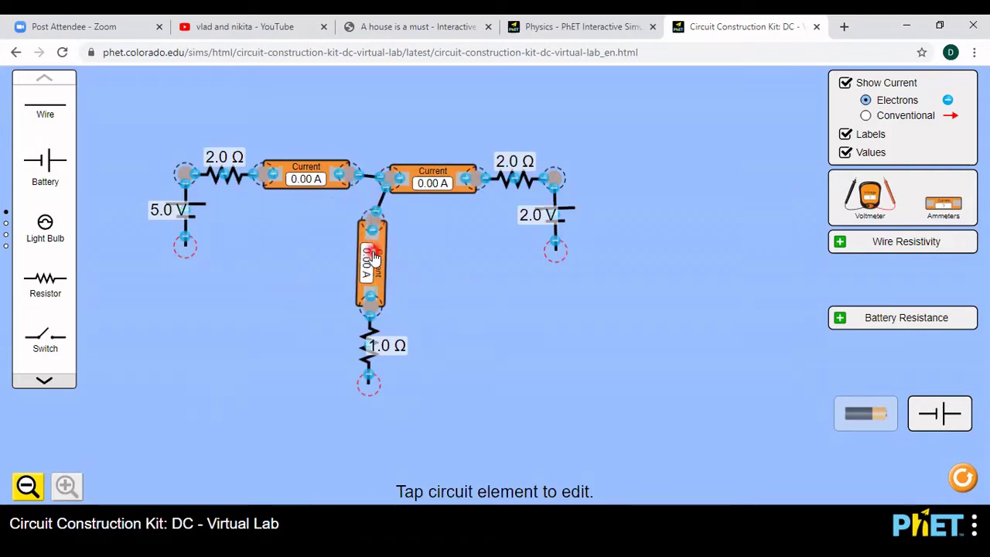
drag(373, 257, 392, 261)
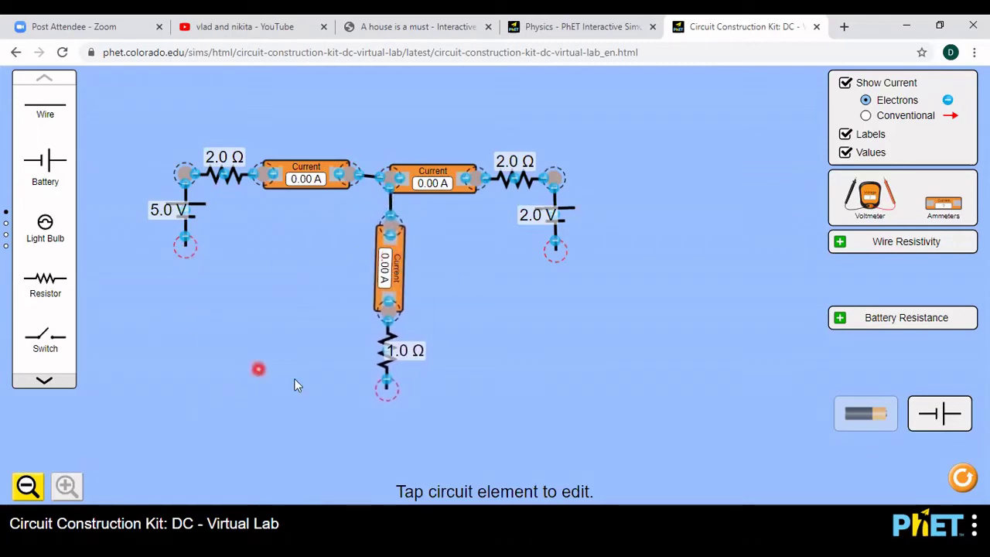
- Close the left loop with wires from the 5 V battery's lower terminal to the lower end of the 1 Ω resistor
click(42, 107)
drag(49, 136, 358, 393)
drag(41, 100, 185, 388)
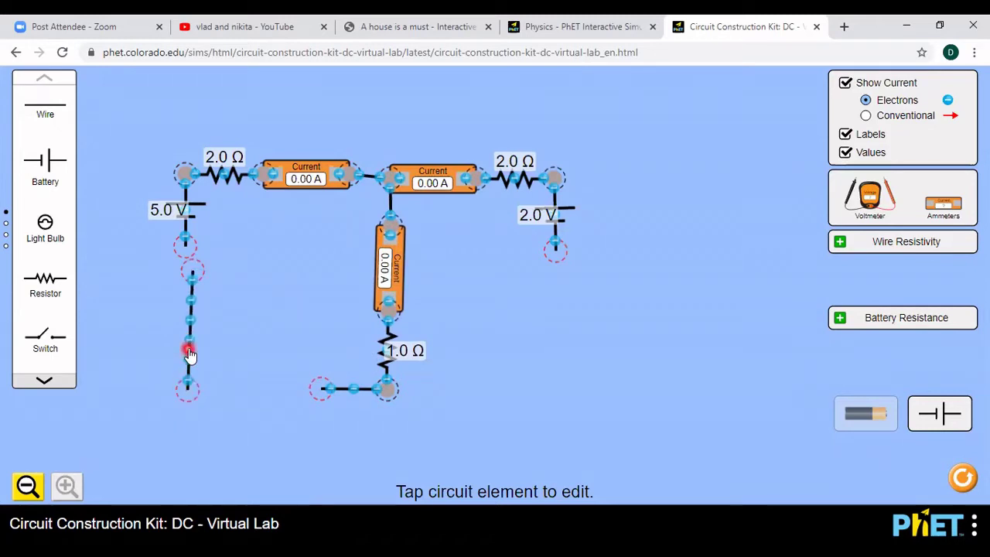
drag(189, 353, 185, 338)
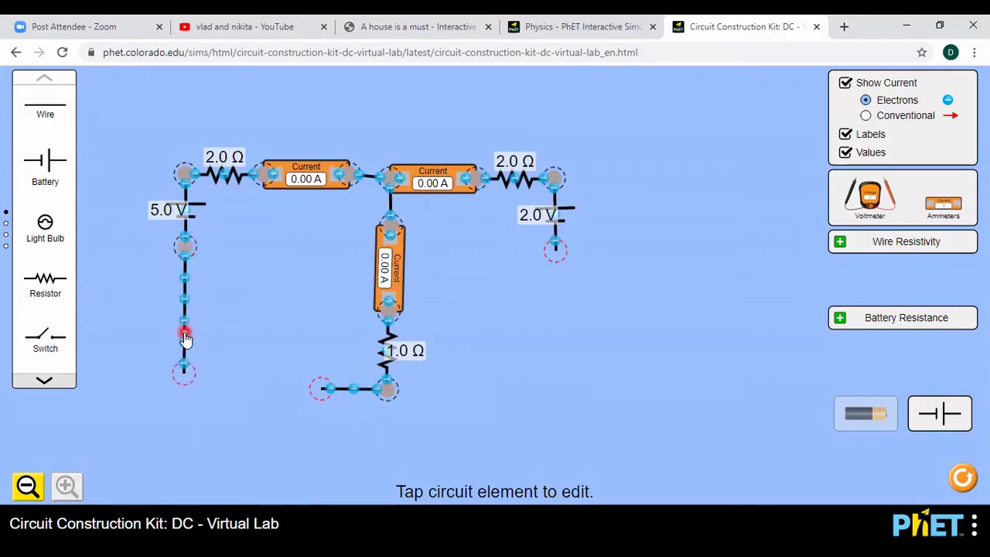
drag(320, 390, 188, 371)
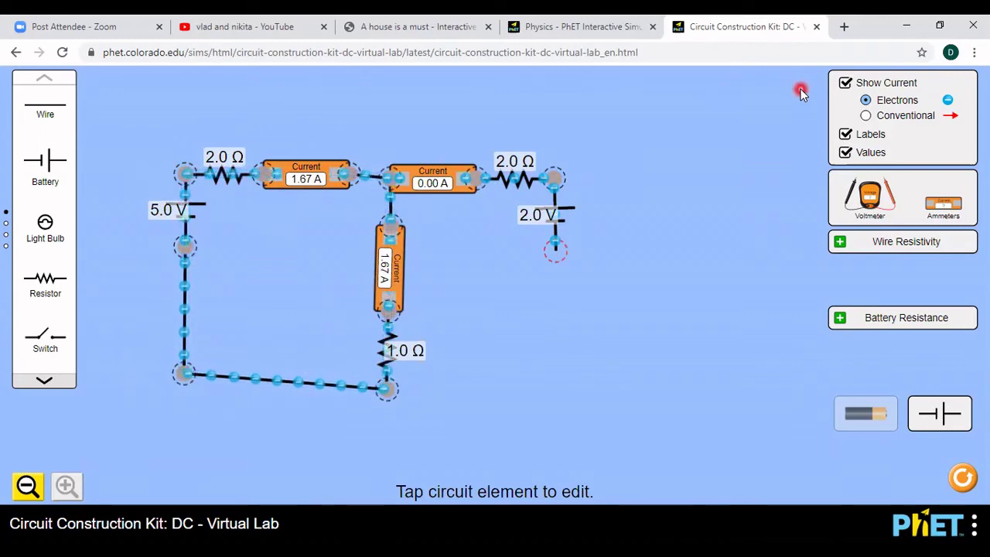
- Show conventional current and close the right loop with wires from the 1 Ω resistor's lower end to the 2 V battery
click(867, 116)
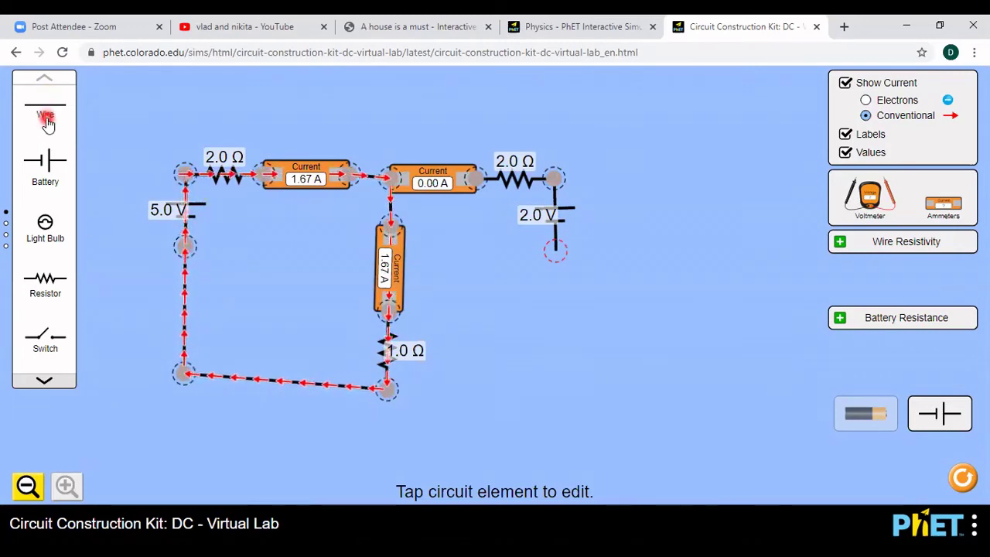
drag(47, 126, 553, 383)
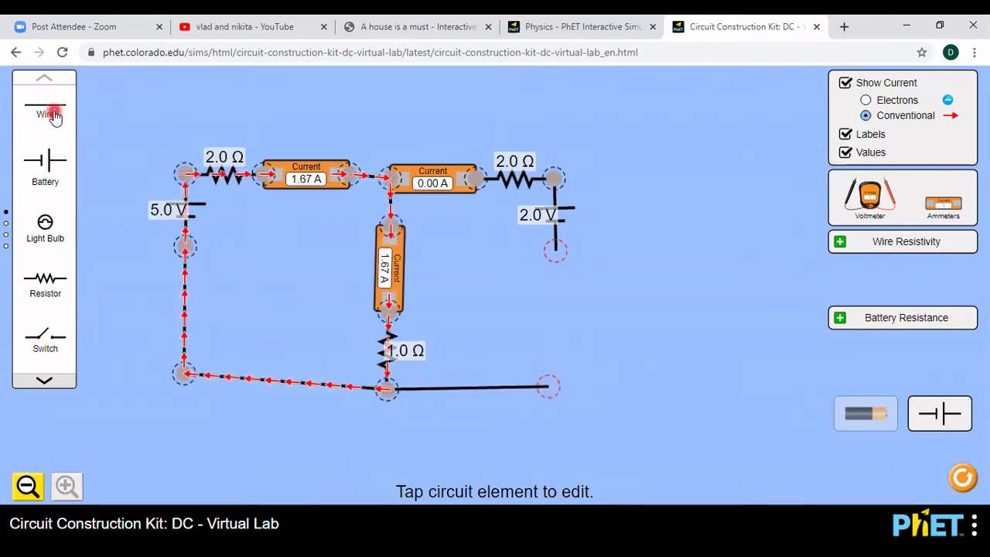
drag(54, 116, 457, 290)
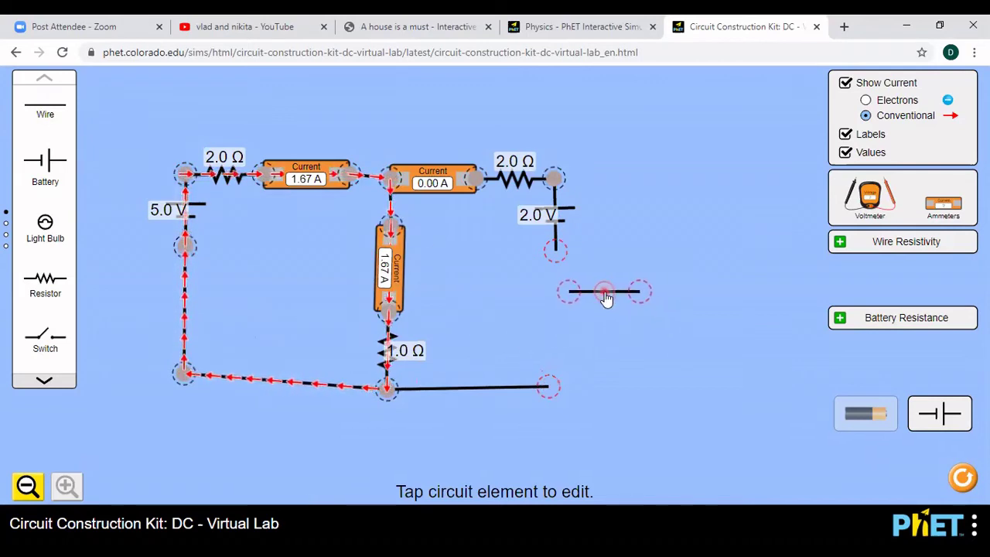
drag(641, 300, 567, 391)
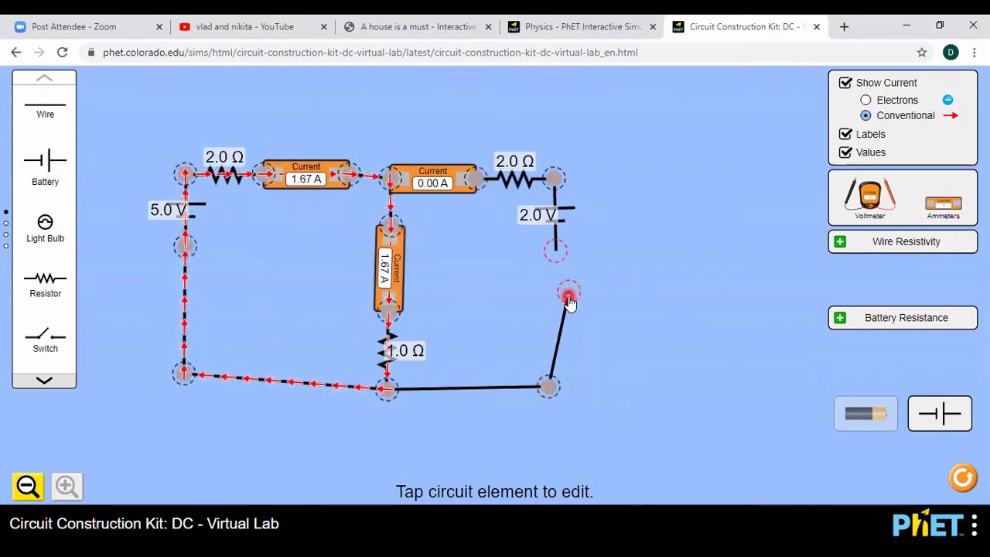
drag(570, 303, 561, 271)
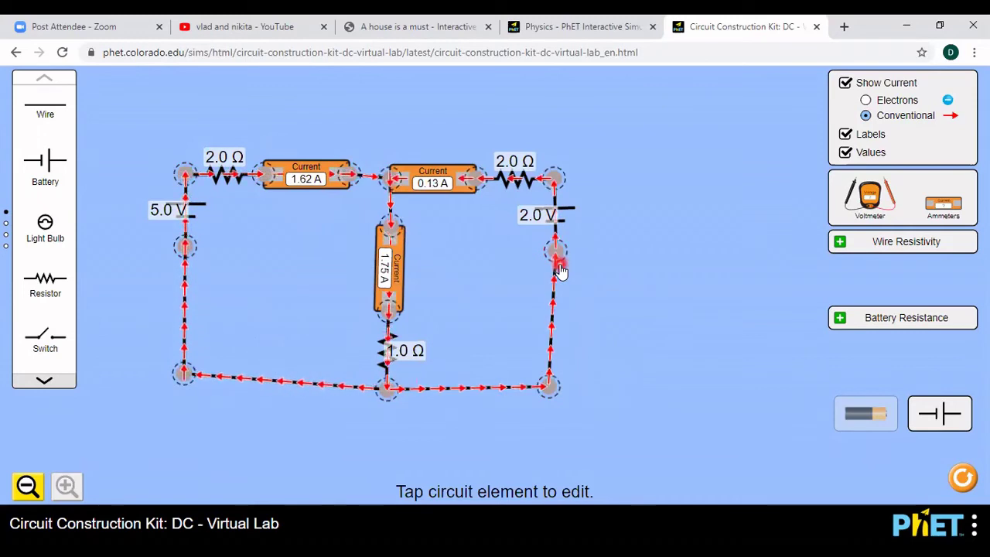
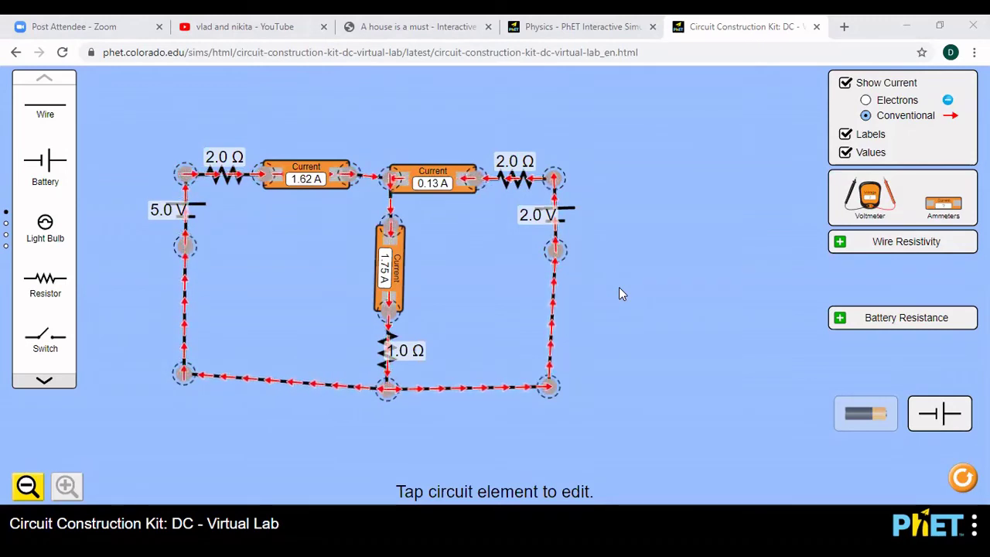
- Switch to the Word lab document and review the theoretical calculations, practical diagram and current tabulation for comparison with the simulation
key(alt+Tab)
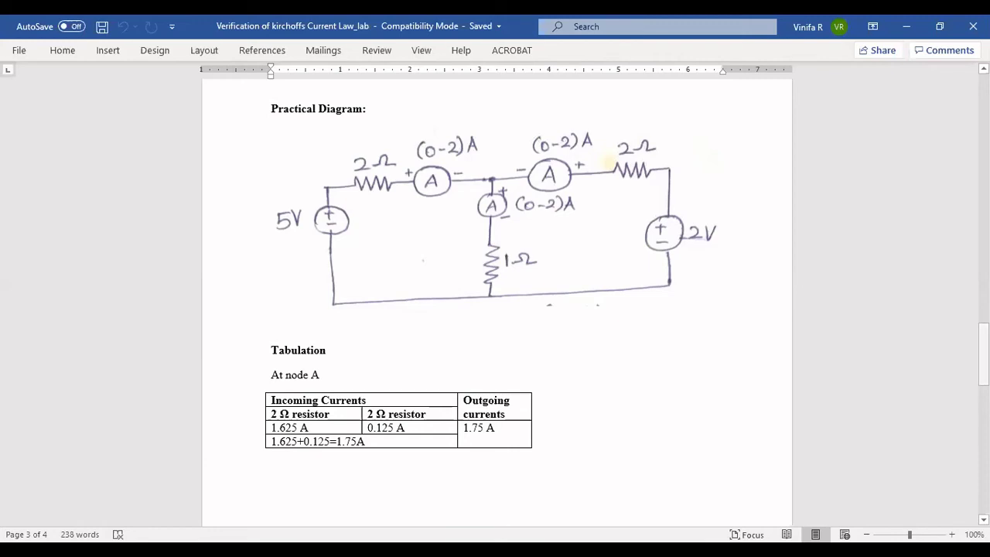
drag(983, 354, 983, 114)
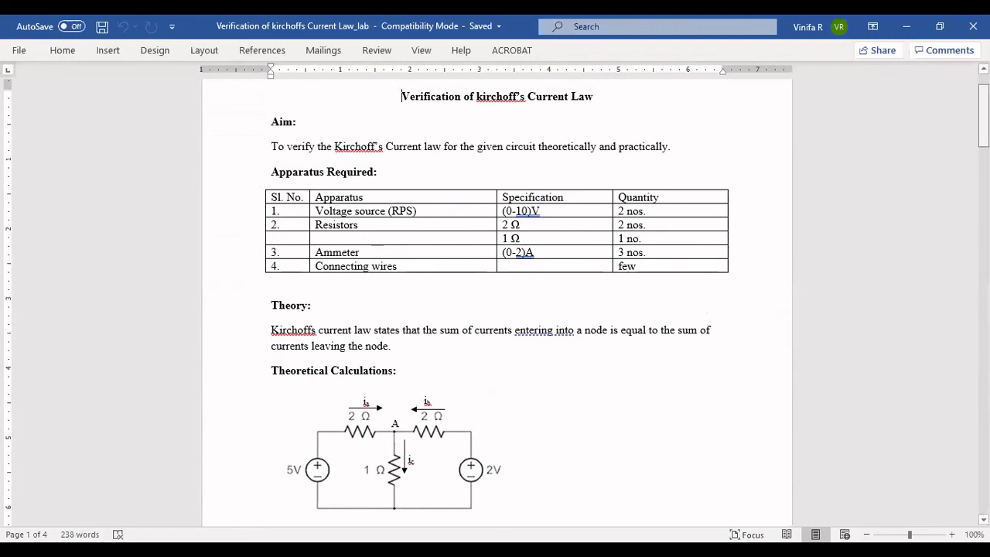
scroll(495, 301, down, 5)
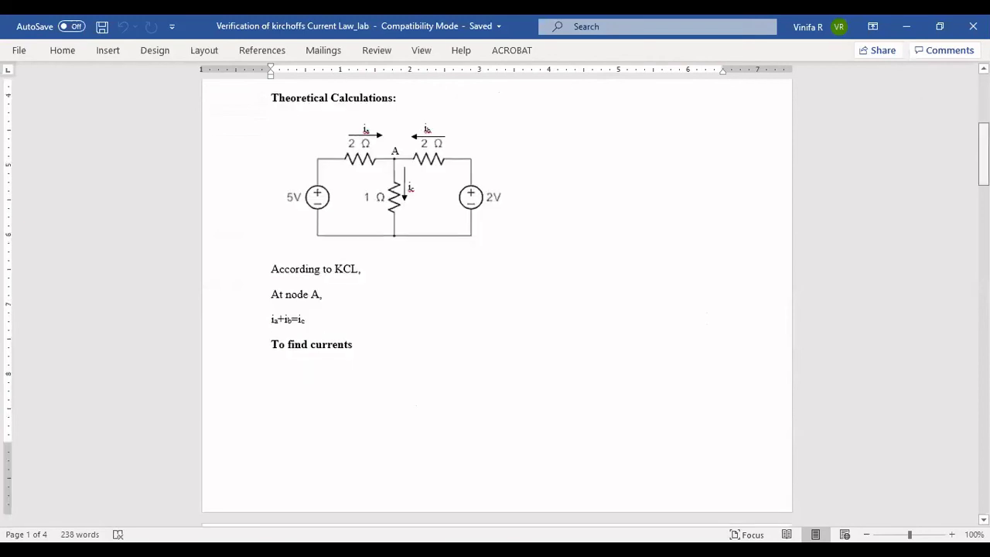
scroll(494, 301, down, 5)
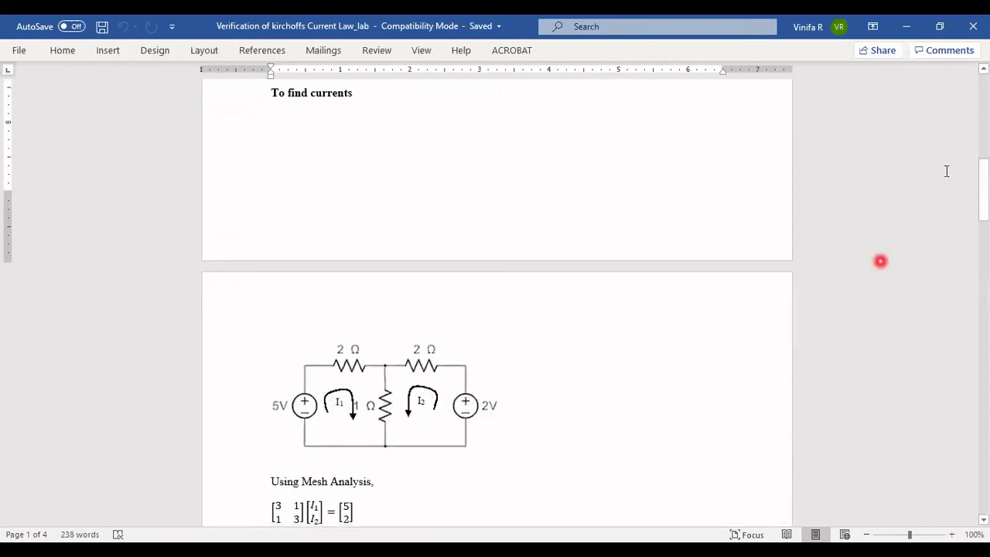
scroll(495, 301, down, 7)
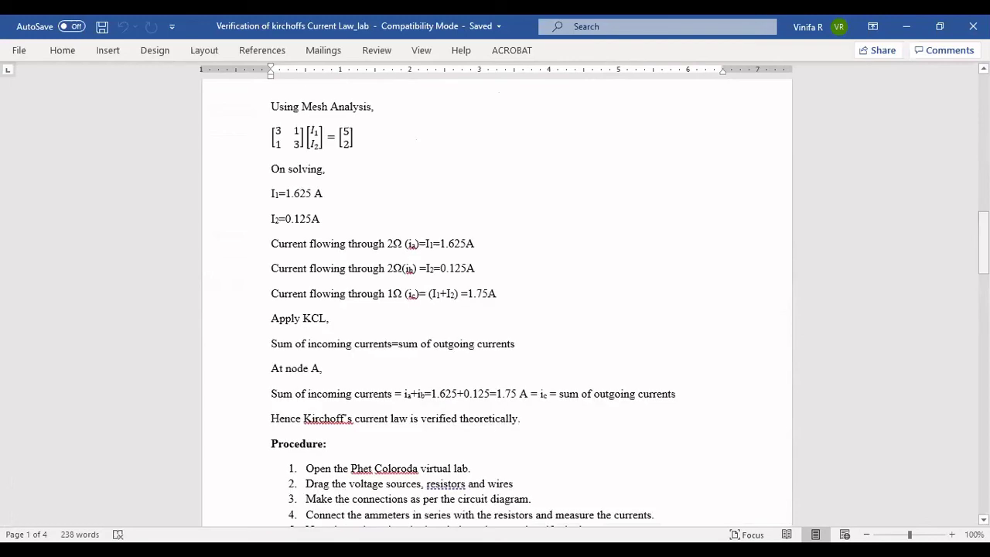
click(327, 210)
scroll(968, 139, up, 10)
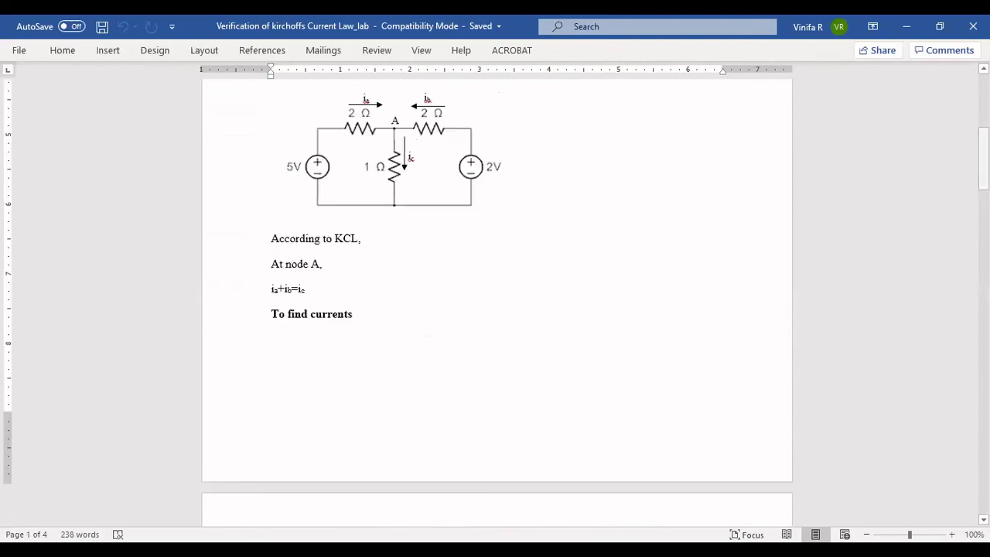
scroll(511, 274, up, 5)
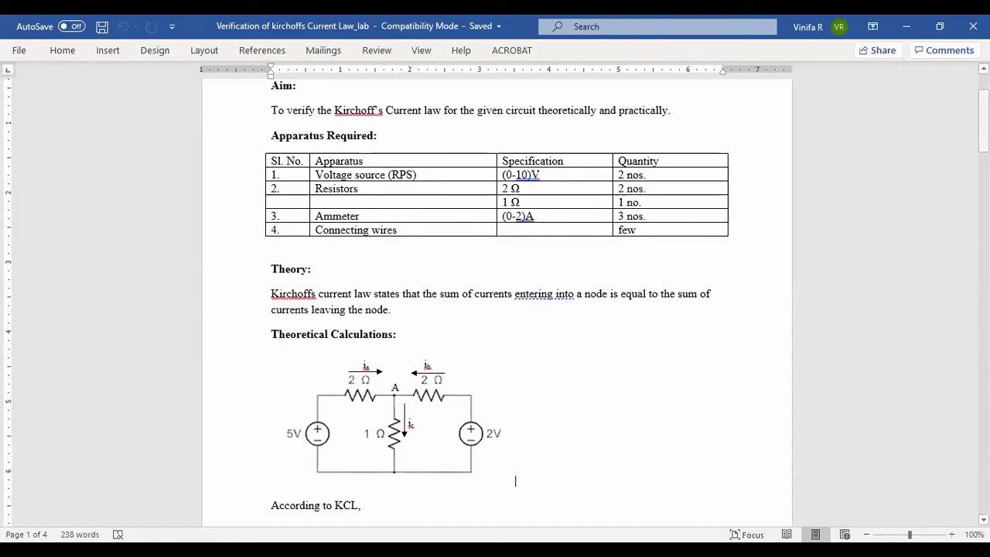
scroll(497, 302, down, 20)
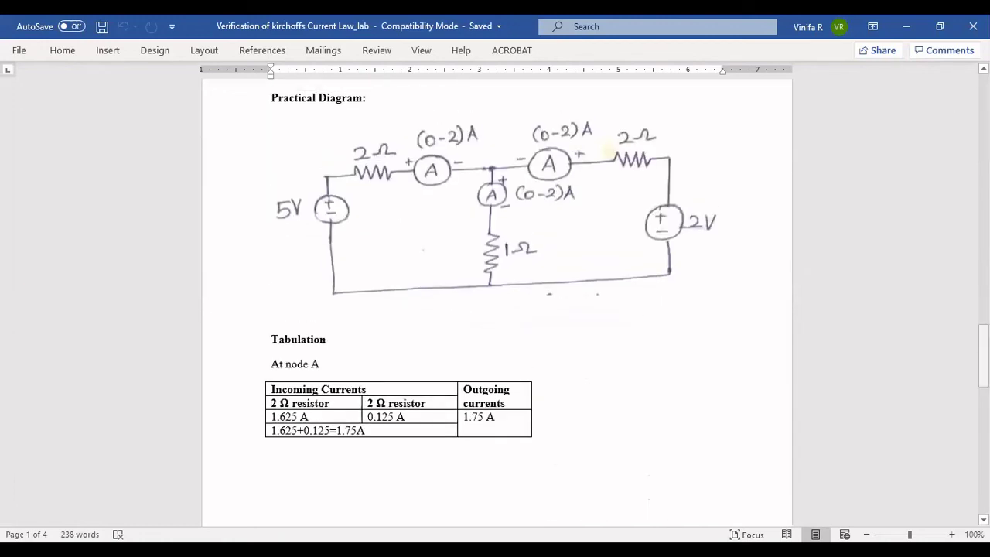